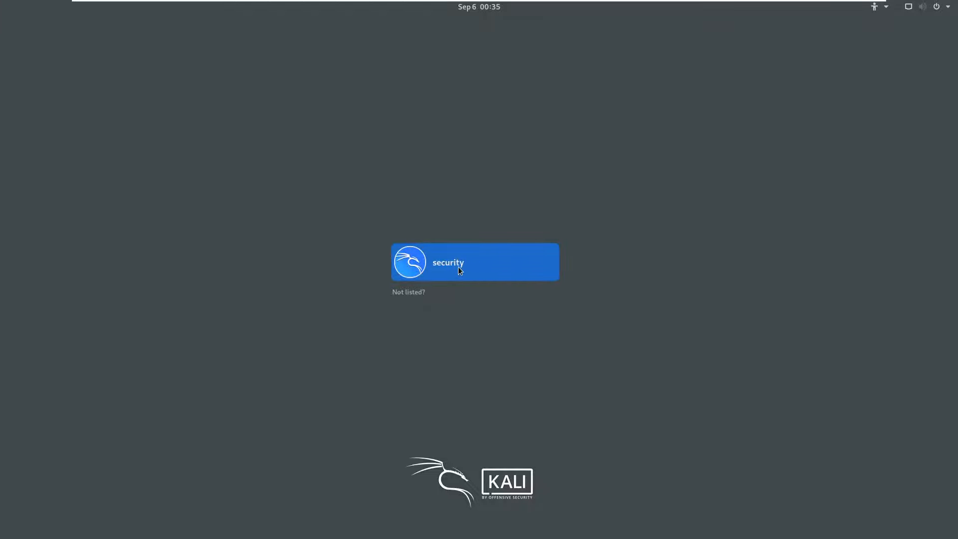
# Open the security account's sign-in prompt and the Not listed? entry, returning to the user list each time.
pyautogui.click(460, 270)
pyautogui.click(404, 295)
pyautogui.click(411, 293)
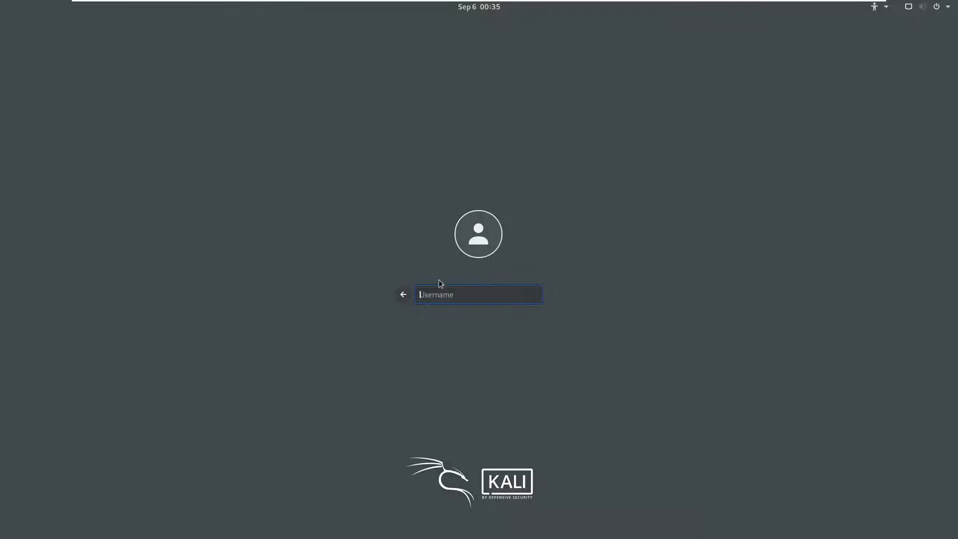
pyautogui.click(406, 295)
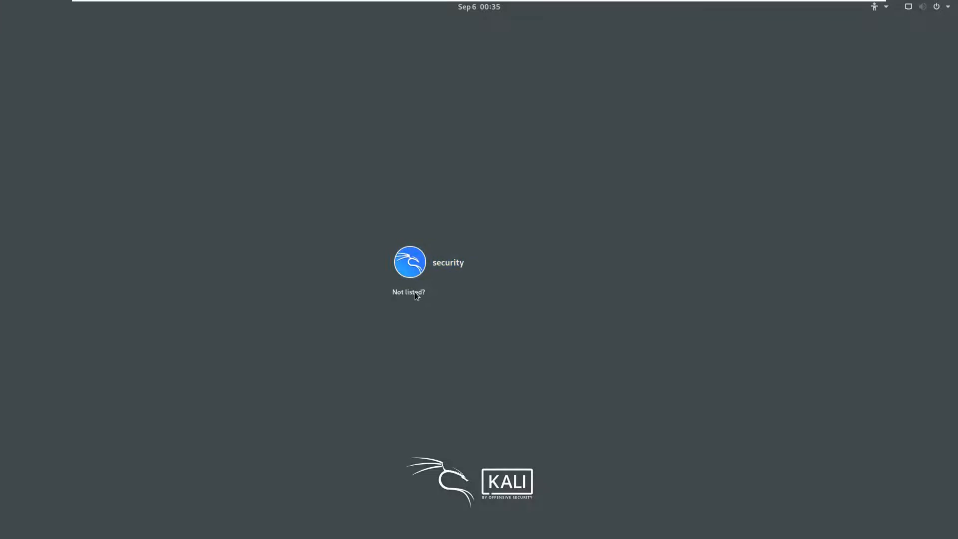
# Submit the username root, go back, and choose the security account to sign in.
pyautogui.click(416, 293)
pyautogui.write('root')
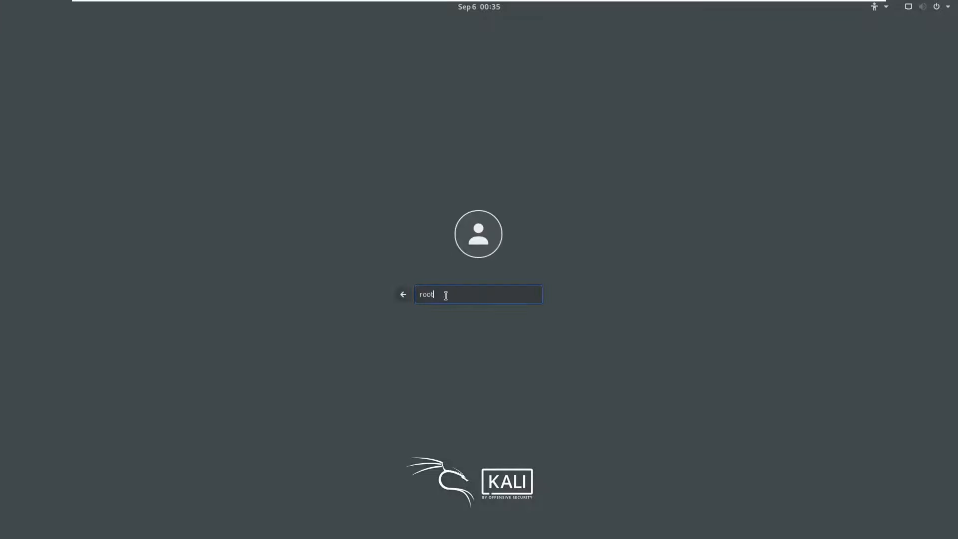
pyautogui.press('Return')
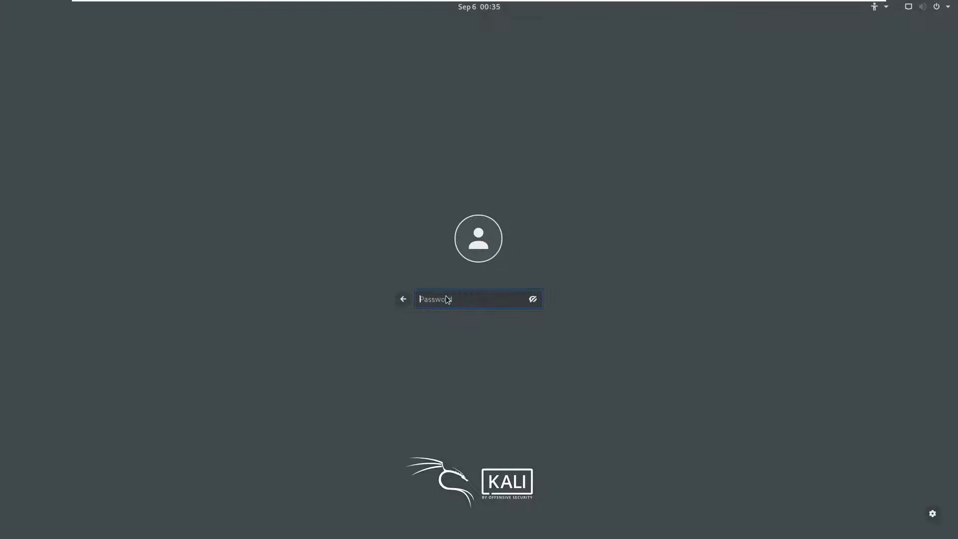
pyautogui.click(403, 299)
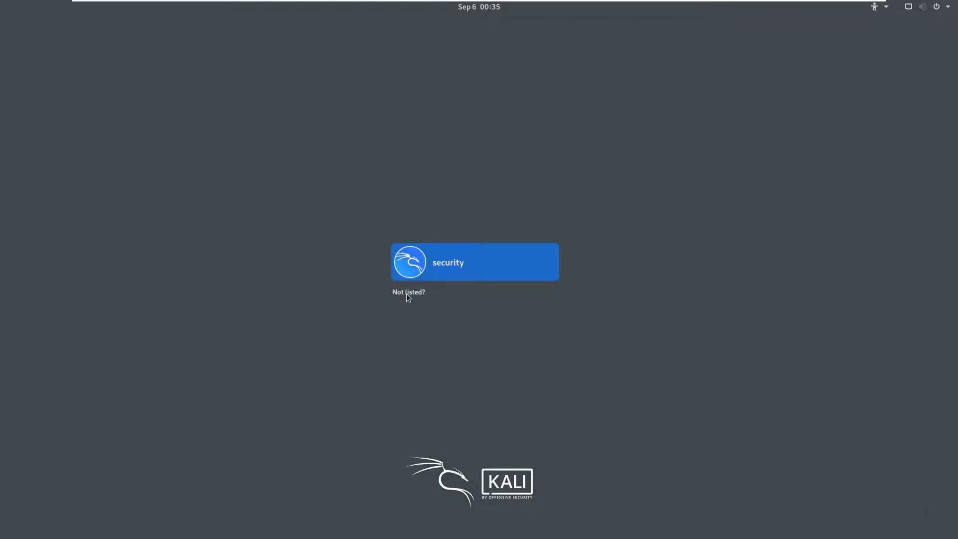
pyautogui.click(443, 265)
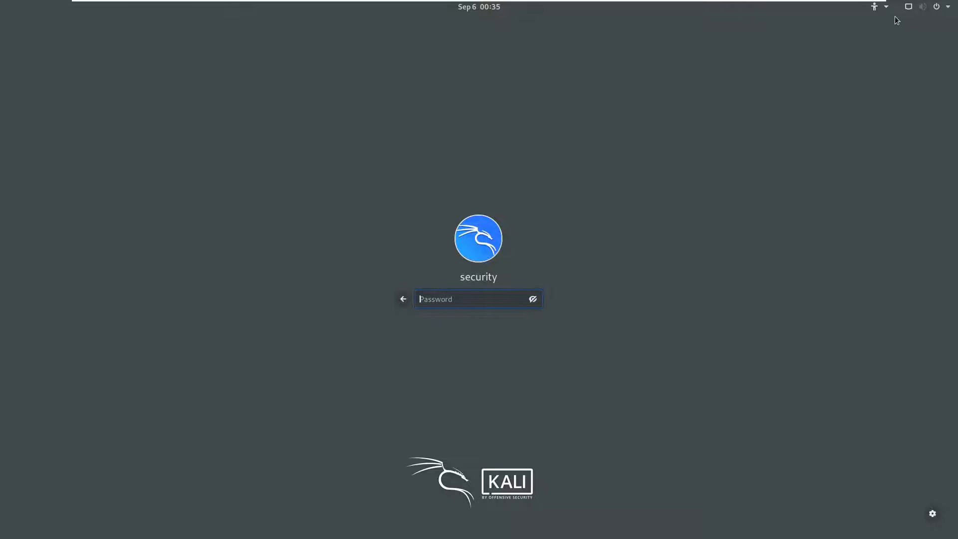
# Open and close the calendar and the accessibility menu in the top bar.
pyautogui.click(488, 11)
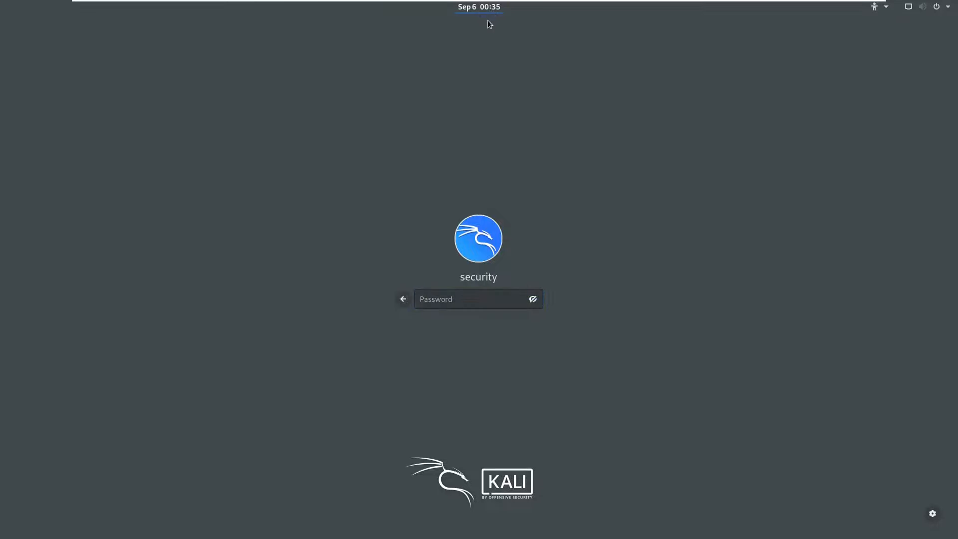
pyautogui.click(884, 11)
pyautogui.click(885, 11)
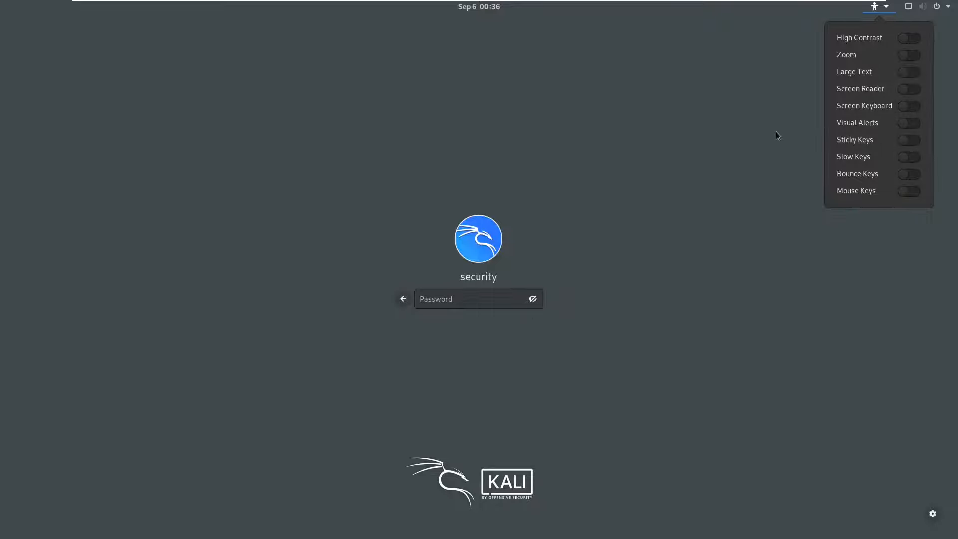
pyautogui.press('Escape')
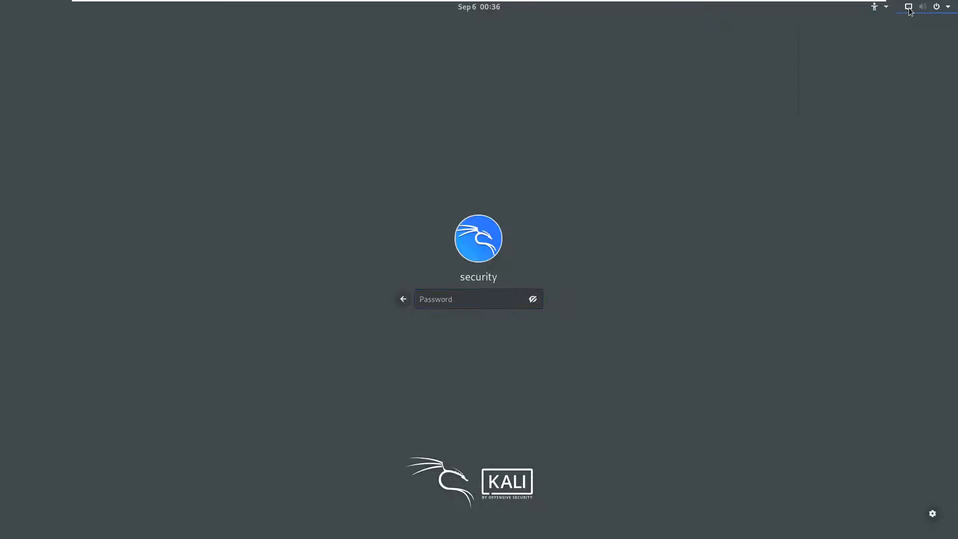
# Check the volume, network and power menu, then view the sessions list with GNOME selected.
pyautogui.click(910, 11)
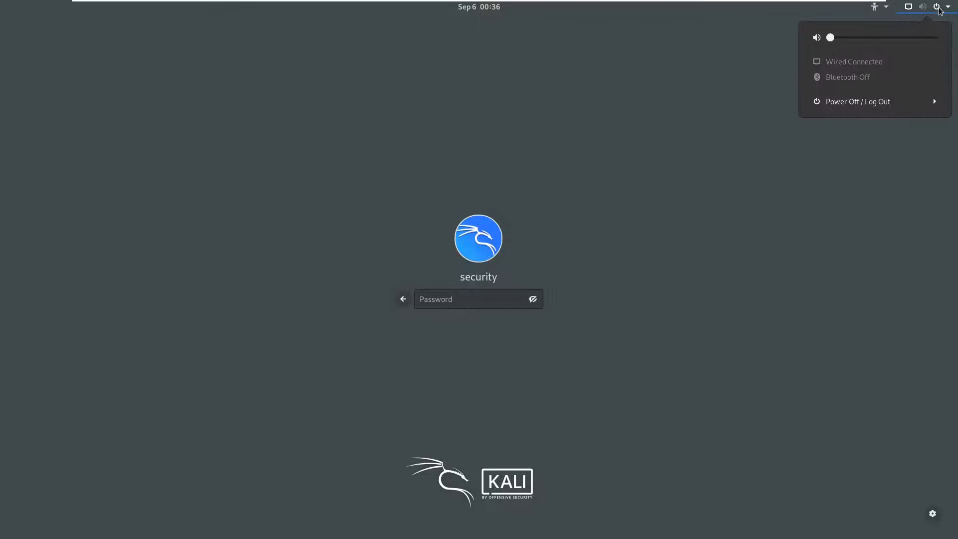
pyautogui.click(940, 11)
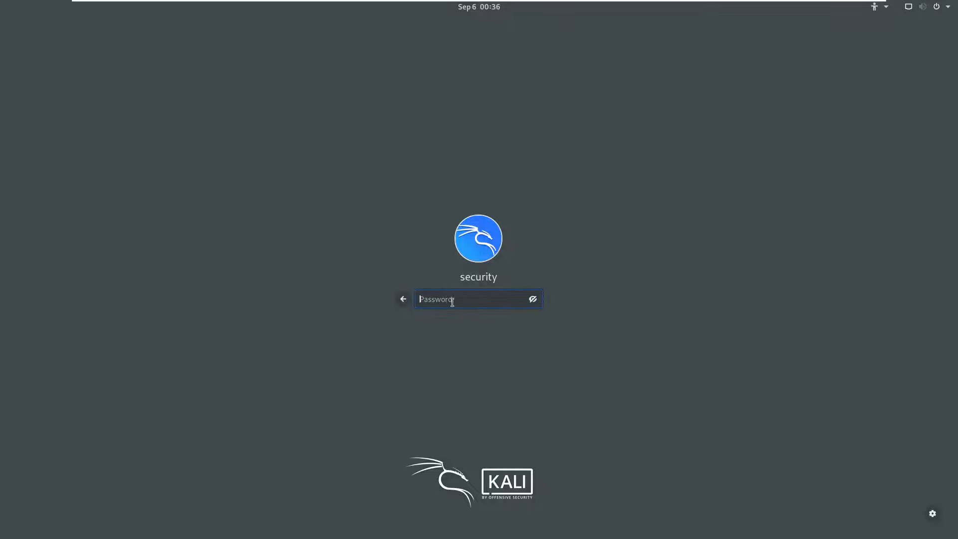
pyautogui.click(933, 514)
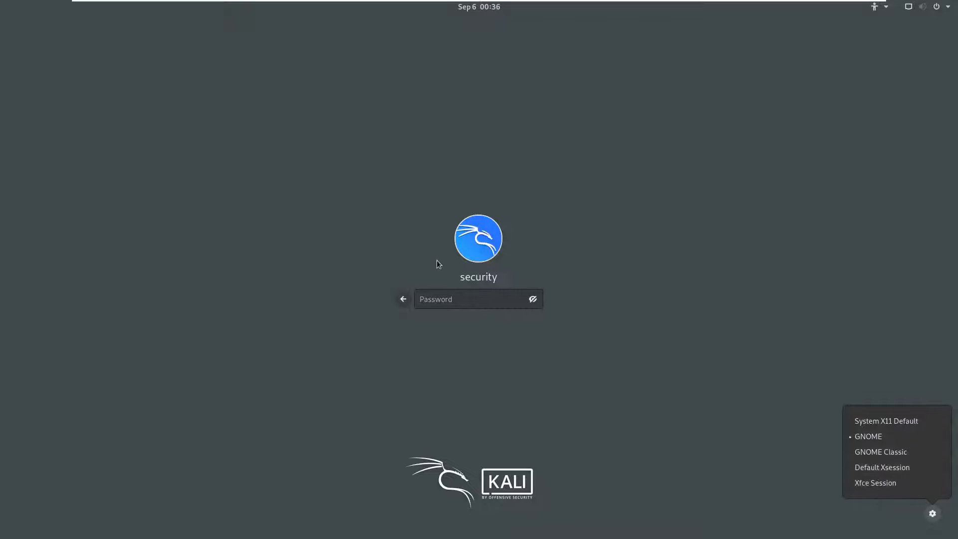
pyautogui.click(443, 299)
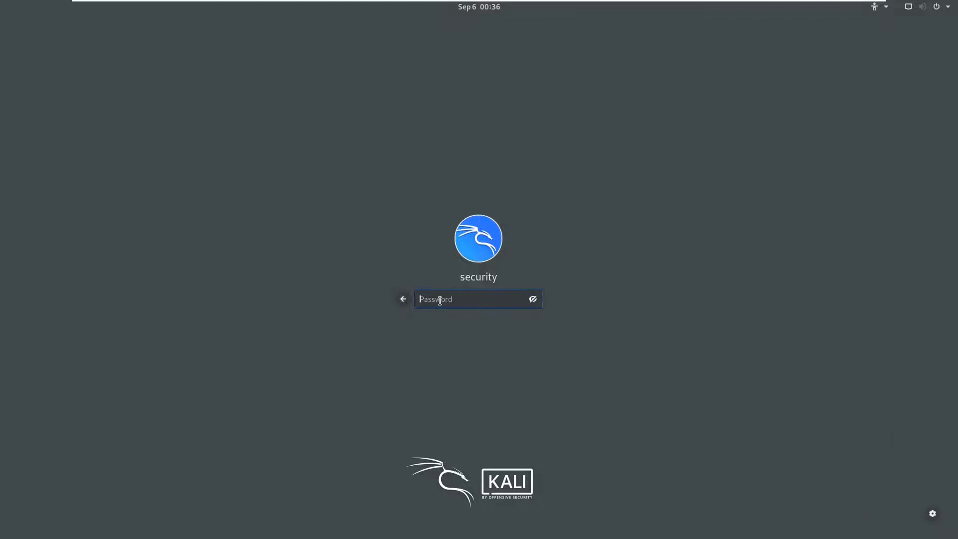
# Enter the security account's password to sign in to the GNOME desktop.
pyautogui.write('********')
pyautogui.press('Return')
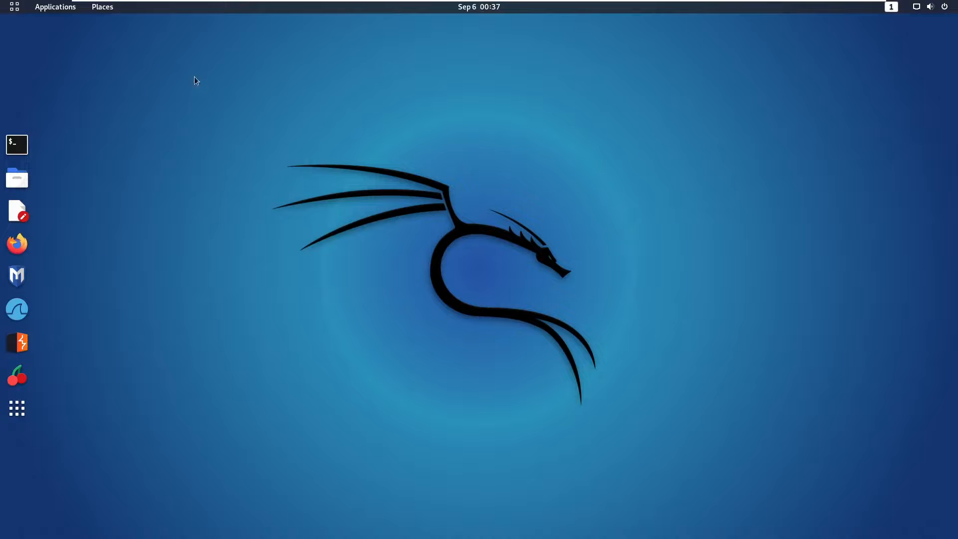
# Open the Home folder from Places and move its window to the right.
pyautogui.click(106, 10)
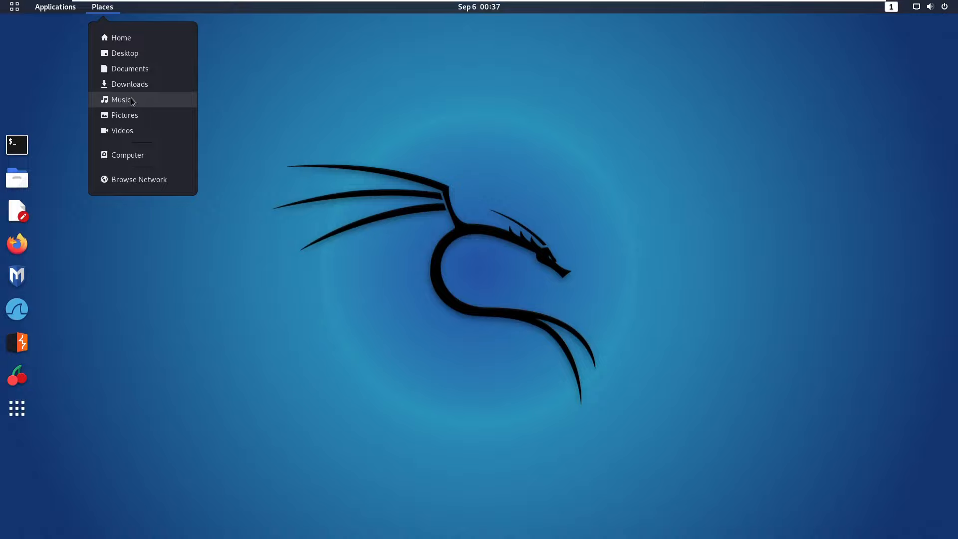
pyautogui.click(124, 40)
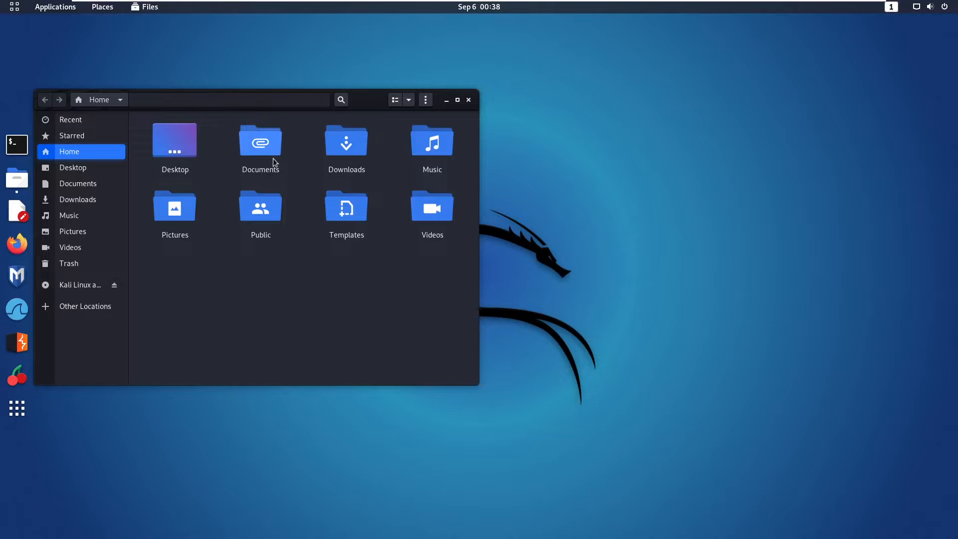
pyautogui.moveTo(212, 97); pyautogui.dragTo(267, 93)
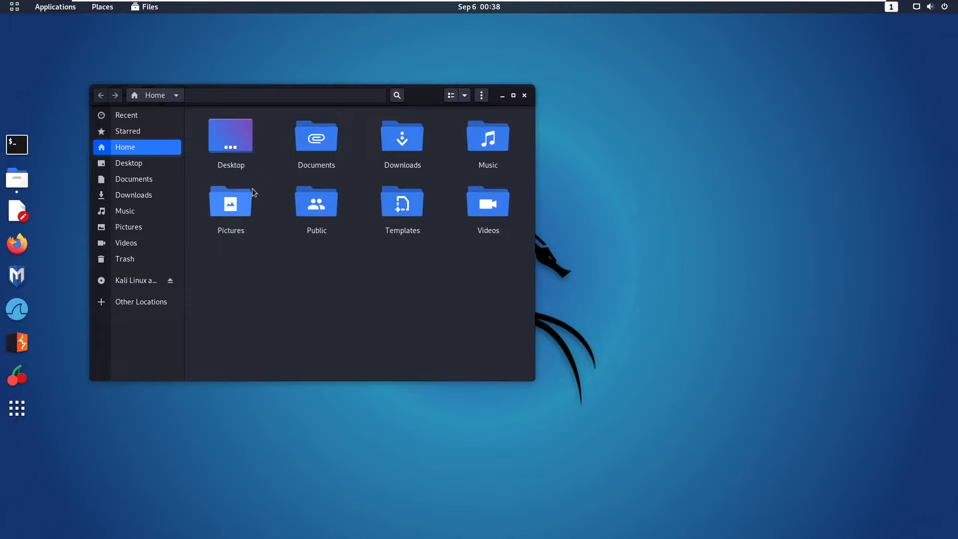
# Select the Desktop, Documents, Downloads and Music folders, close the window, and reopen Places.
pyautogui.click(240, 145)
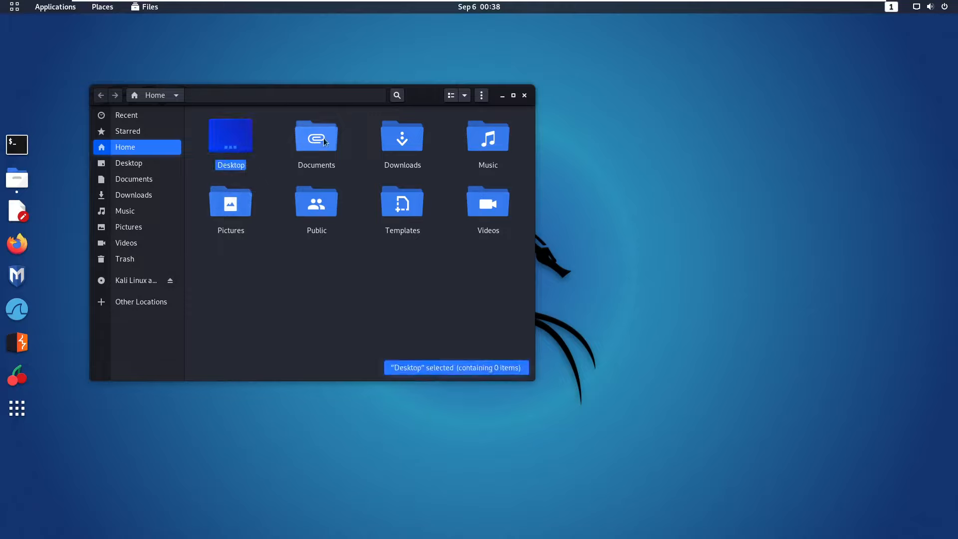
pyautogui.click(316, 142)
pyautogui.click(396, 144)
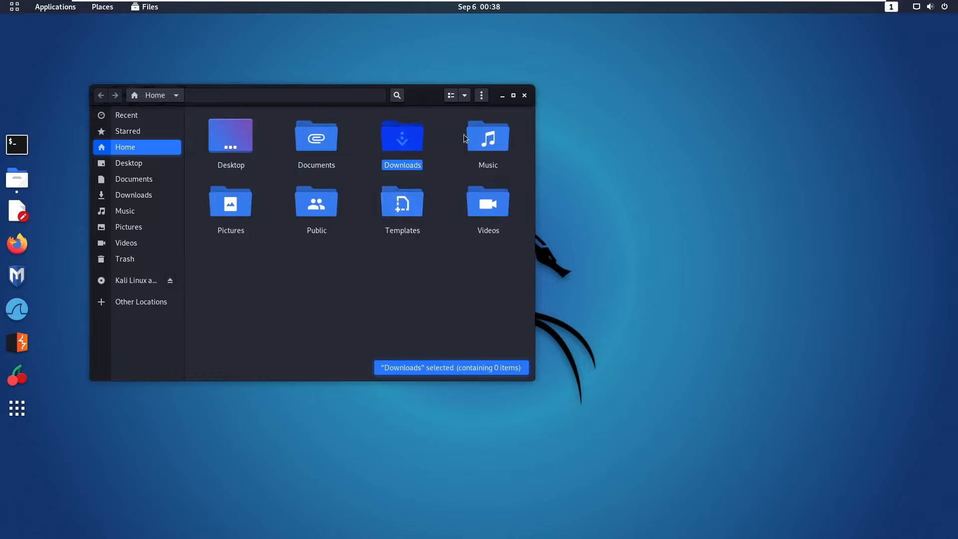
pyautogui.click(477, 144)
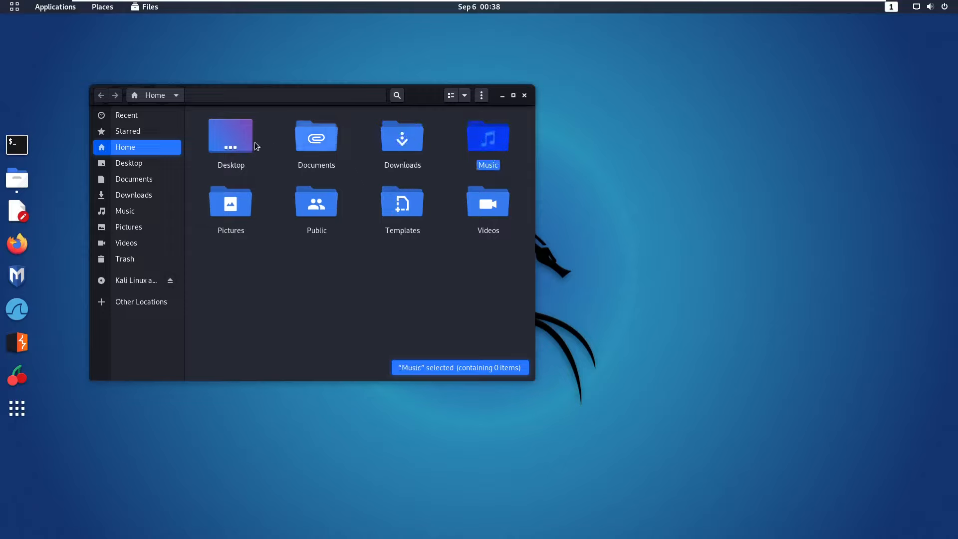
pyautogui.click(525, 96)
pyautogui.click(101, 8)
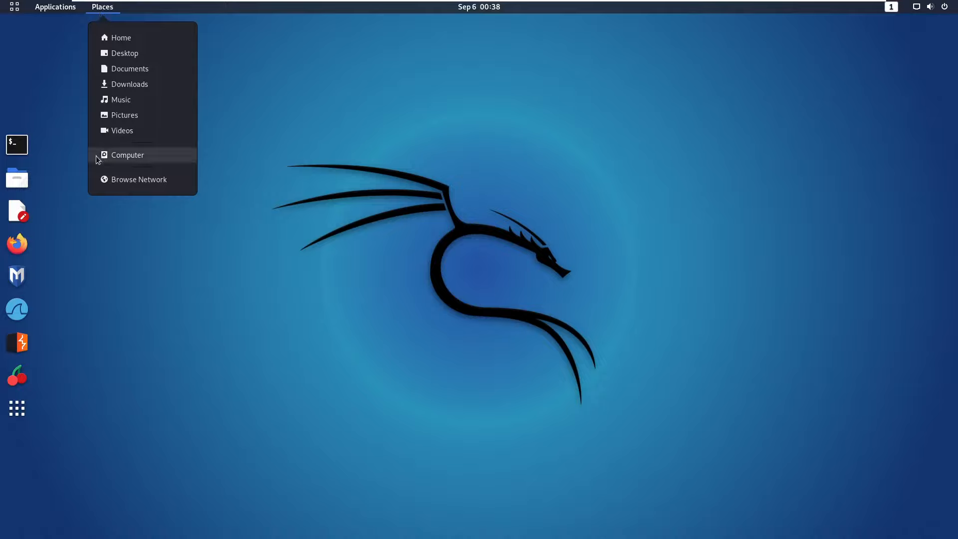
# Open Computer, fail to enter root after cancelling authentication, then view Other Locations (26.4 GB free).
pyautogui.click(114, 156)
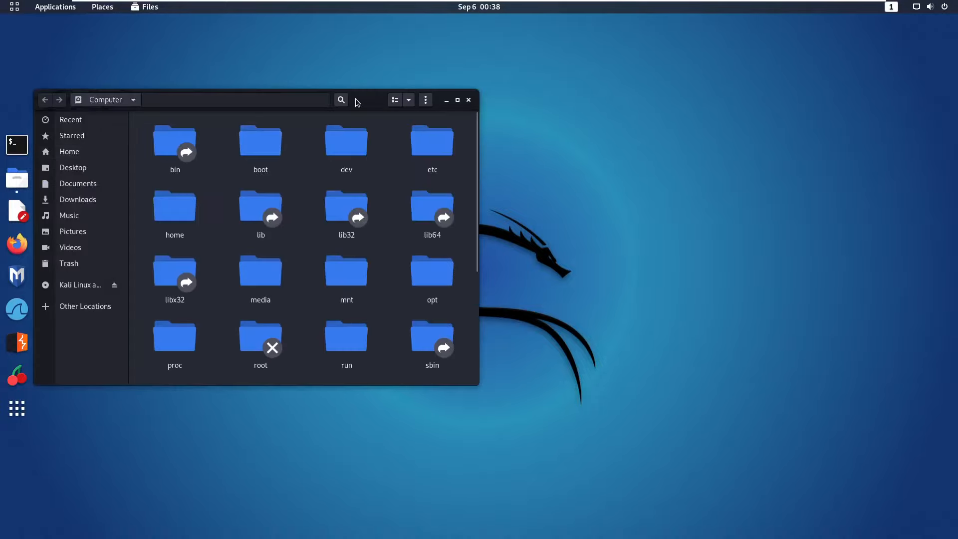
pyautogui.moveTo(358, 102); pyautogui.dragTo(405, 92)
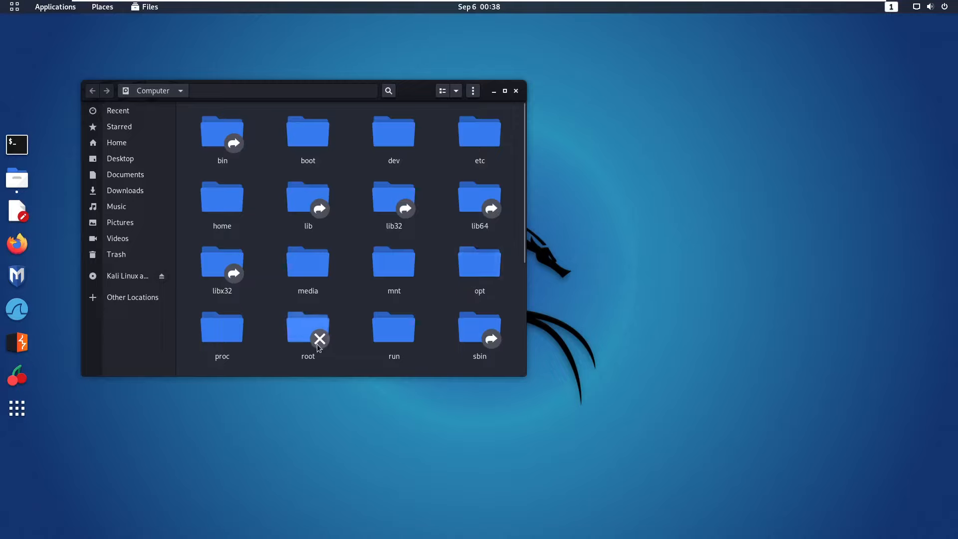
pyautogui.doubleClick(308, 331)
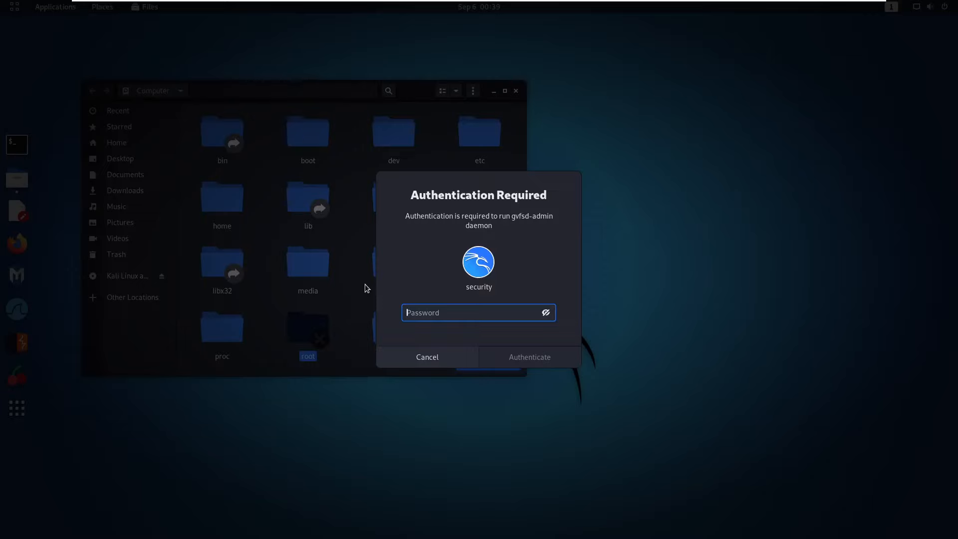
pyautogui.click(419, 358)
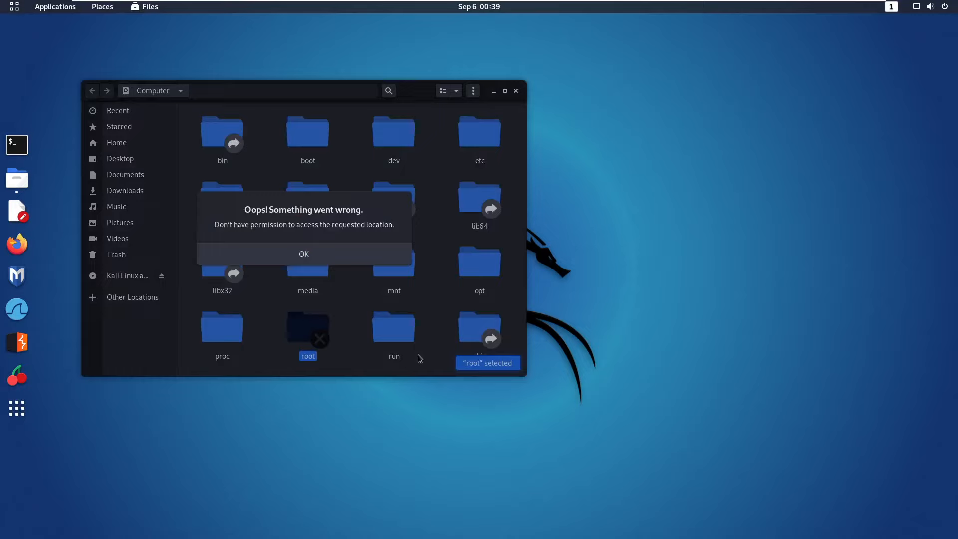
pyautogui.click(328, 259)
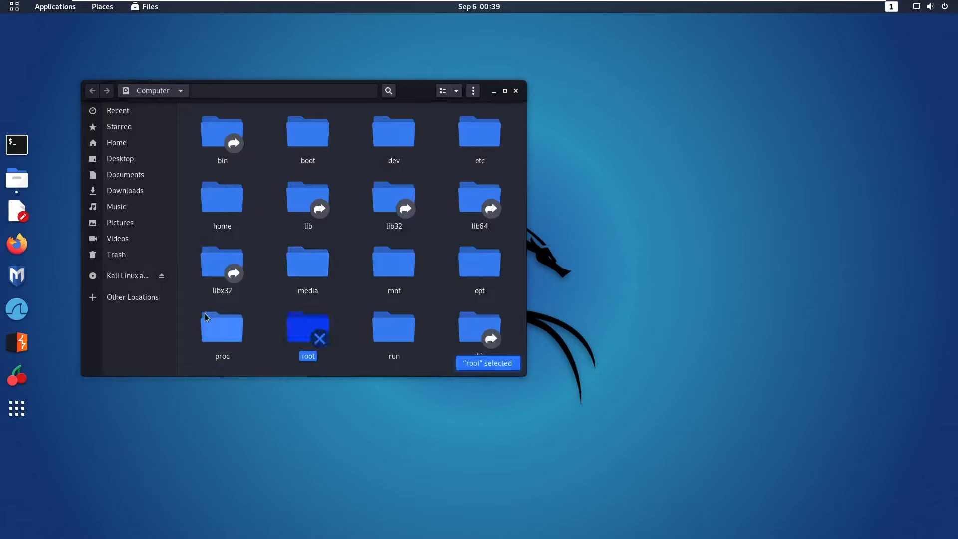
pyautogui.click(145, 297)
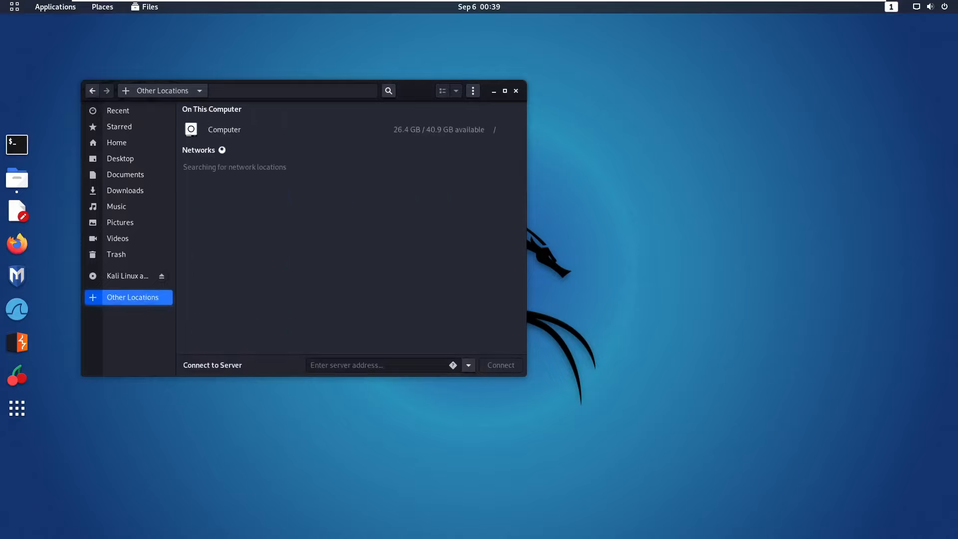
pyautogui.click(228, 133)
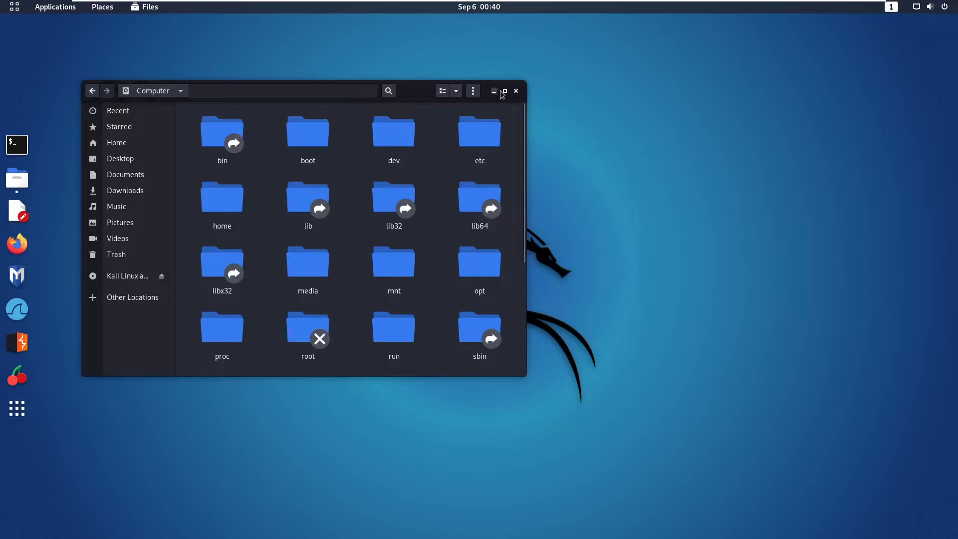
# Close the Files window to return to the dragon wallpaper desktop.
pyautogui.click(516, 91)
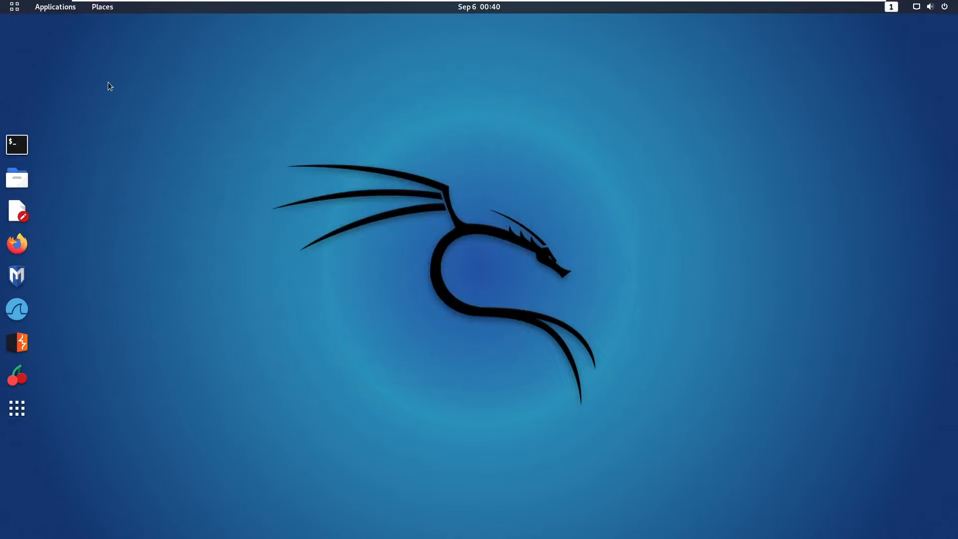
# Open the Applications menu to show tool categories and Favorites like Terminal and Firefox ESR.
pyautogui.click(59, 11)
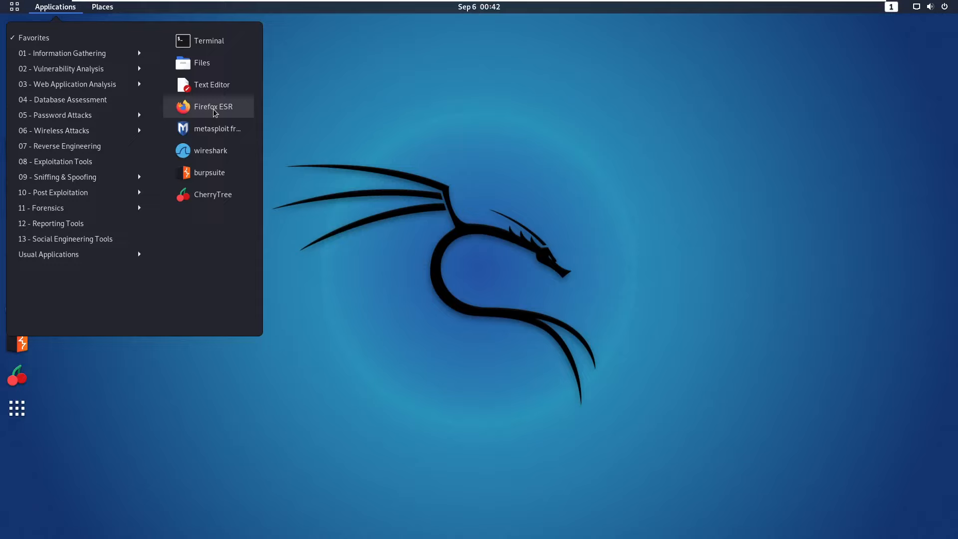
# Browse the Applications menu's tool categories, starting with Information Gathering.
pyautogui.click(82, 54)
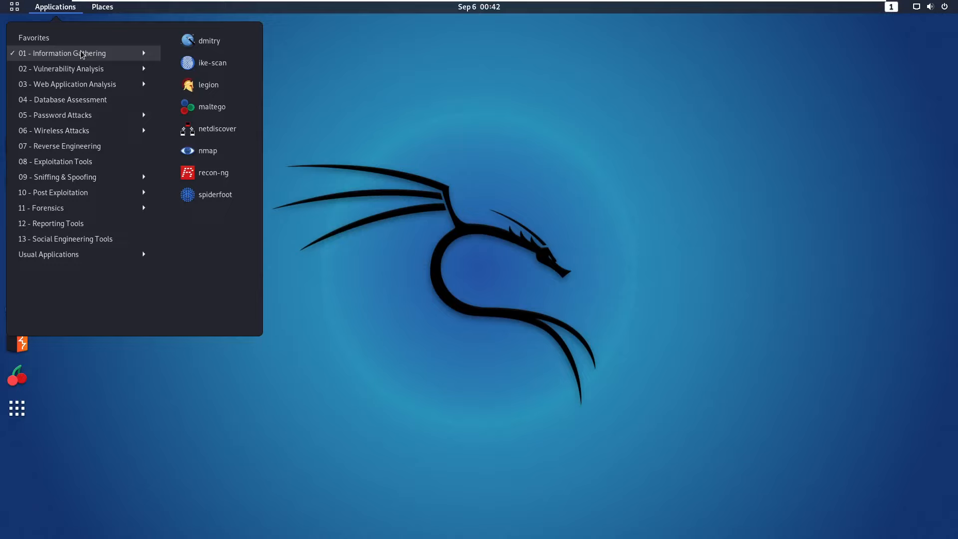
pyautogui.moveTo(45, 243)
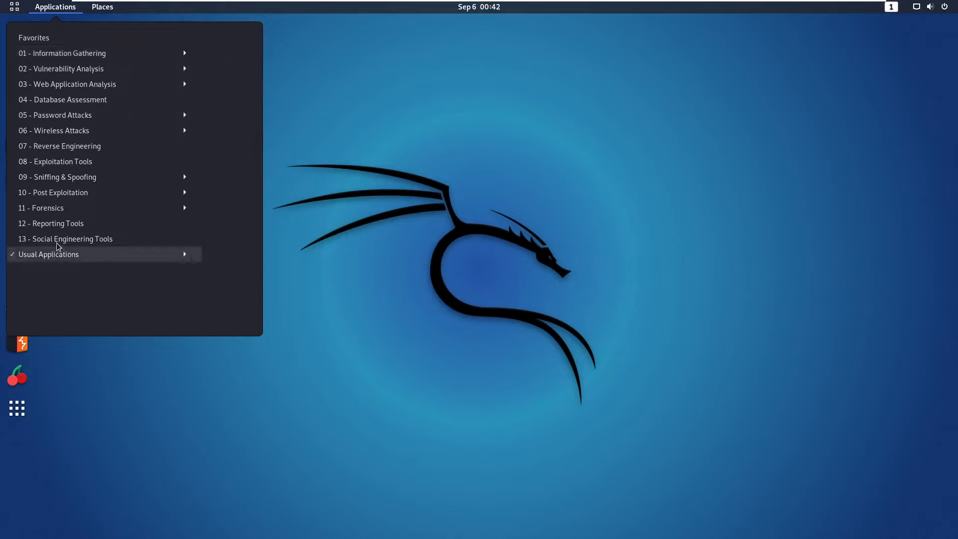
pyautogui.moveTo(50, 221)
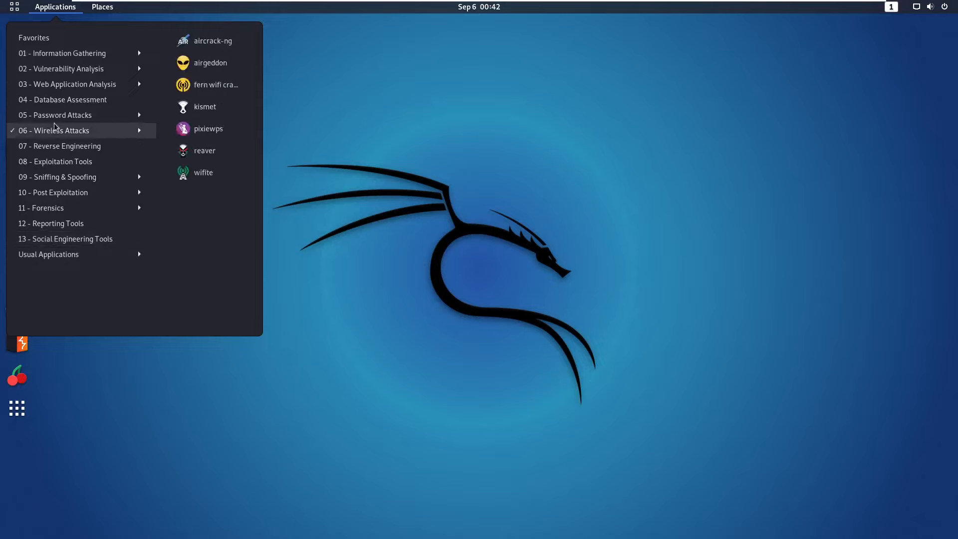
pyautogui.moveTo(46, 43)
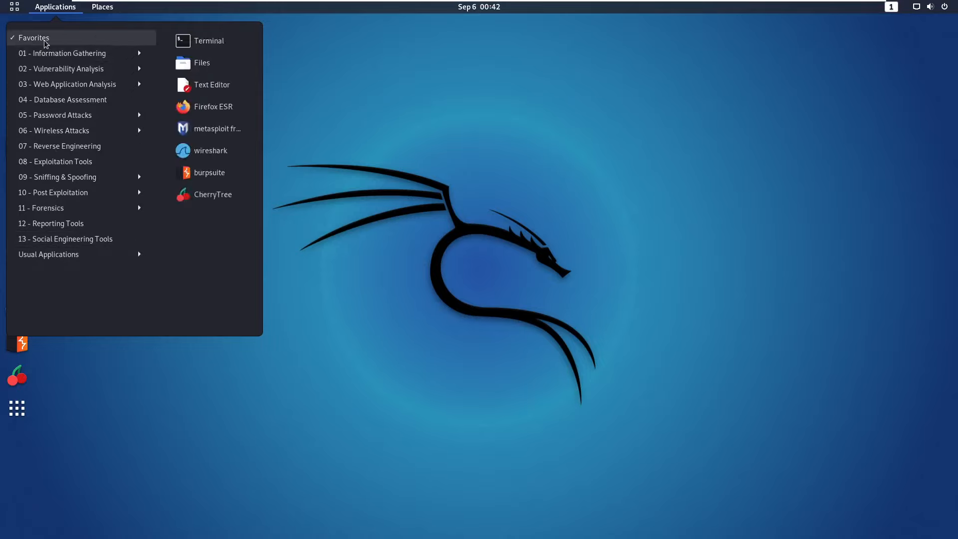
pyautogui.moveTo(54, 67)
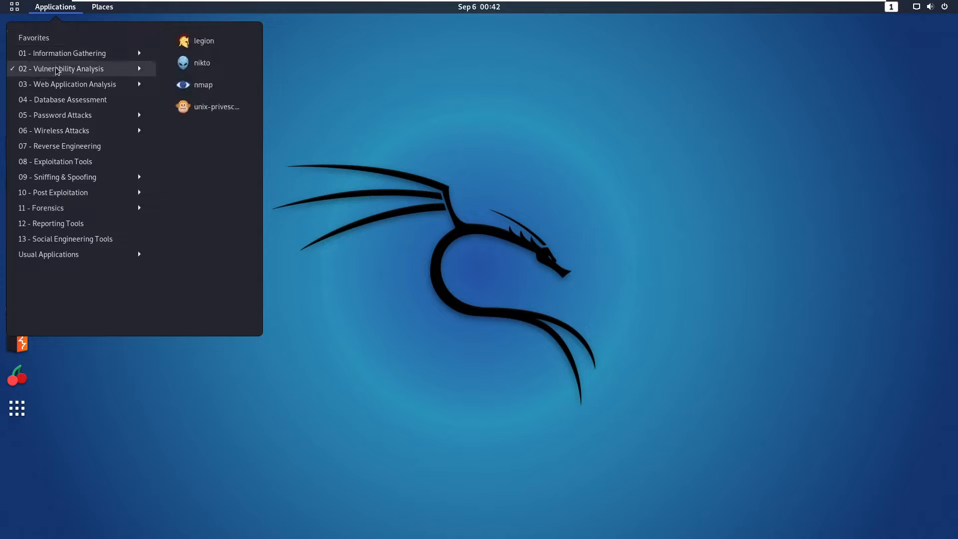
pyautogui.moveTo(66, 85)
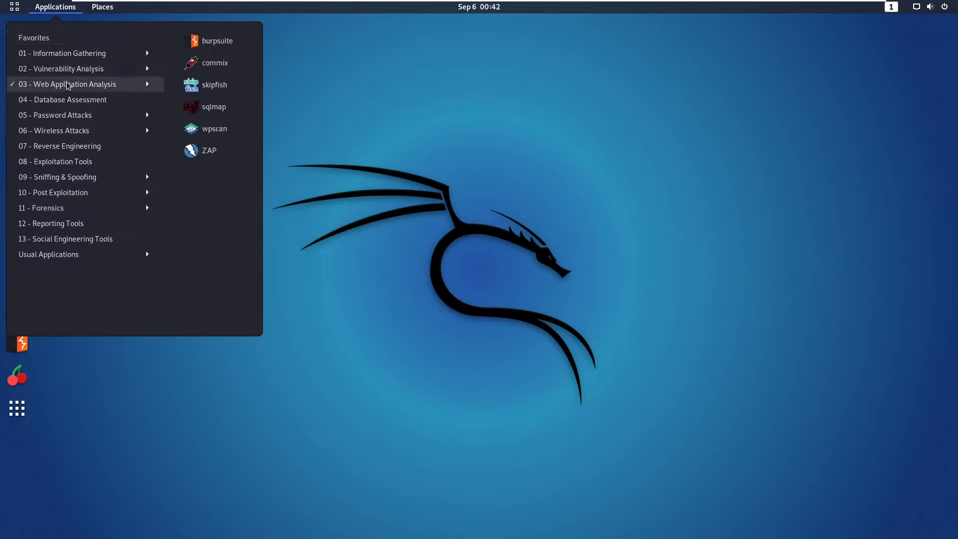
pyautogui.moveTo(67, 101)
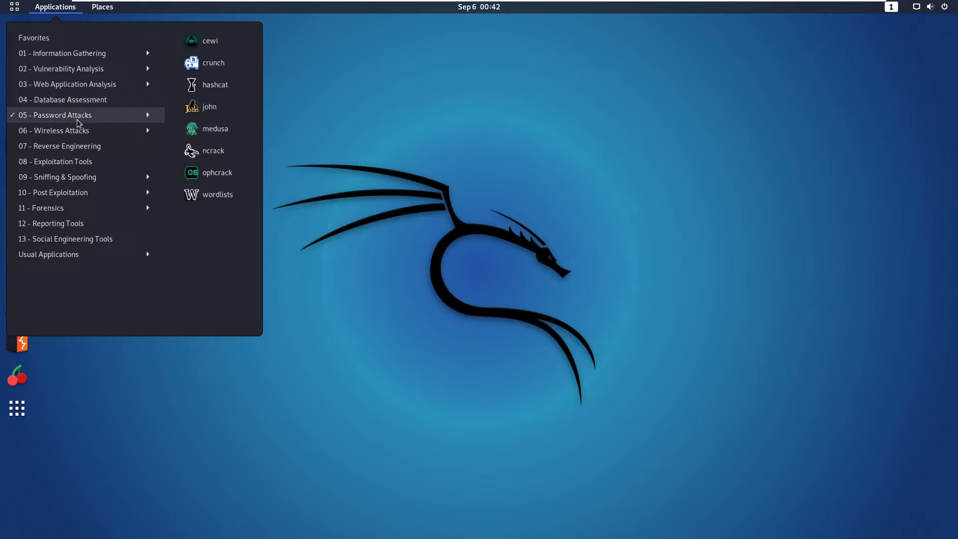
pyautogui.moveTo(77, 131)
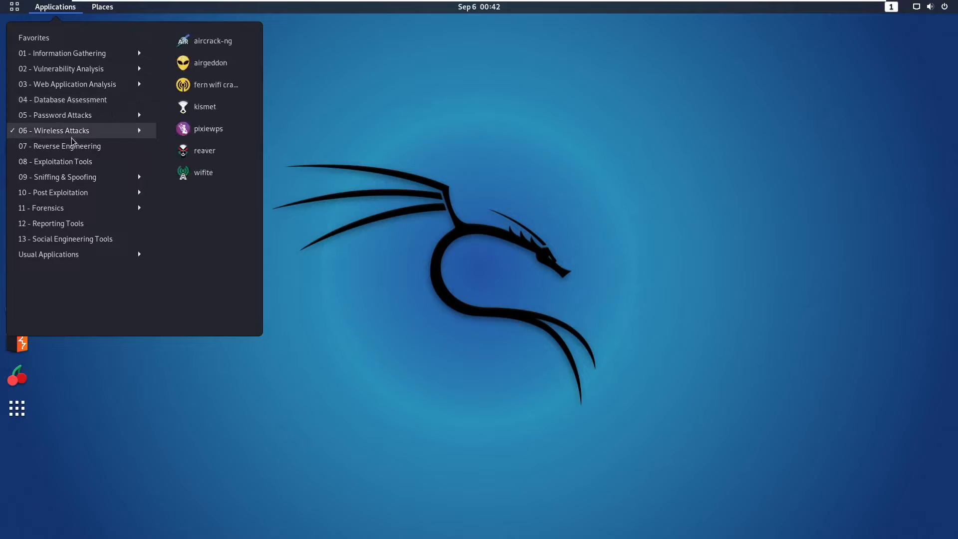
pyautogui.moveTo(63, 152)
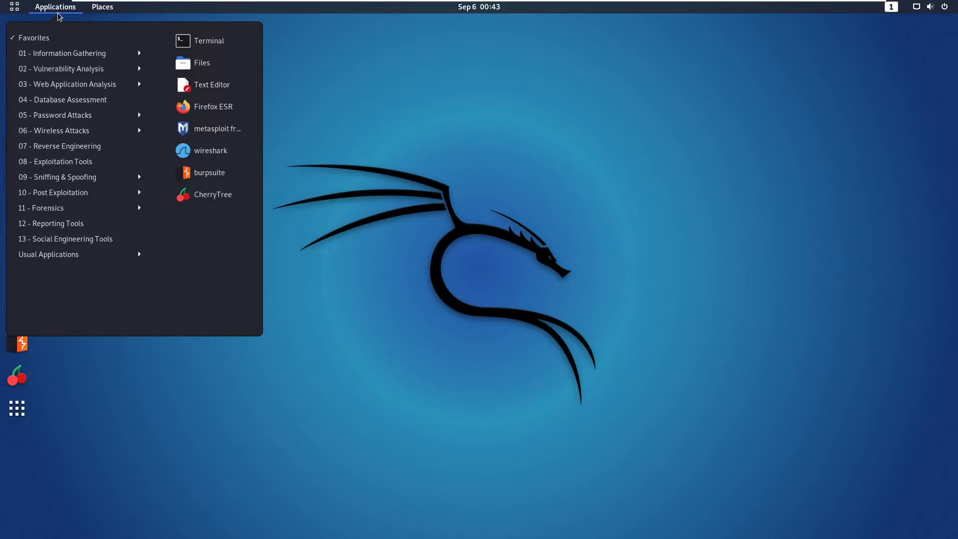
# Close and reopen the Applications menu a couple of times, leaving it closed.
pyautogui.click(51, 7)
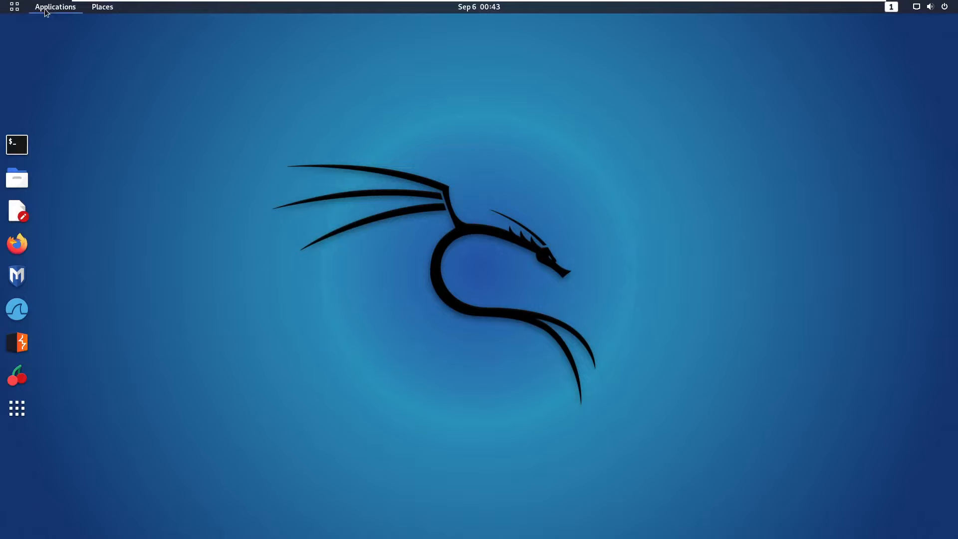
pyautogui.click(47, 11)
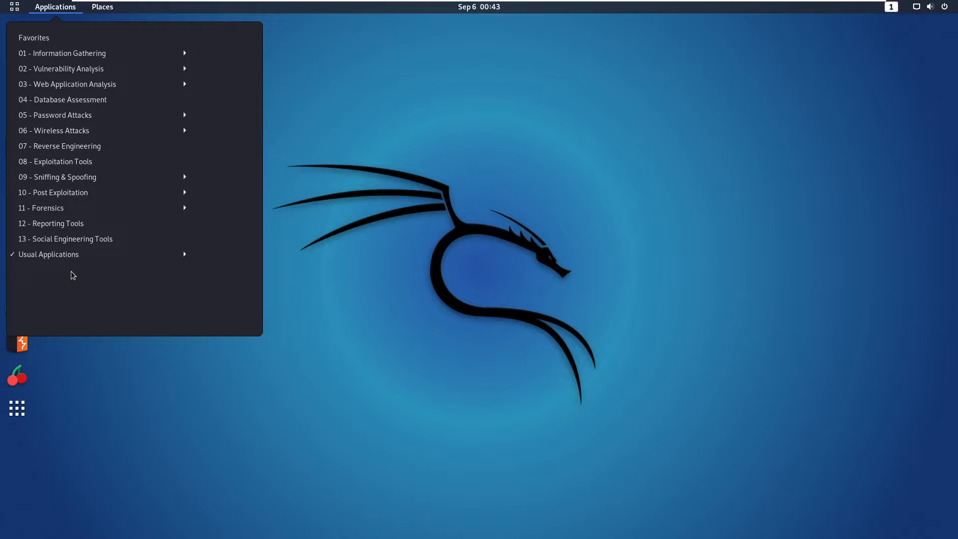
pyautogui.click(46, 9)
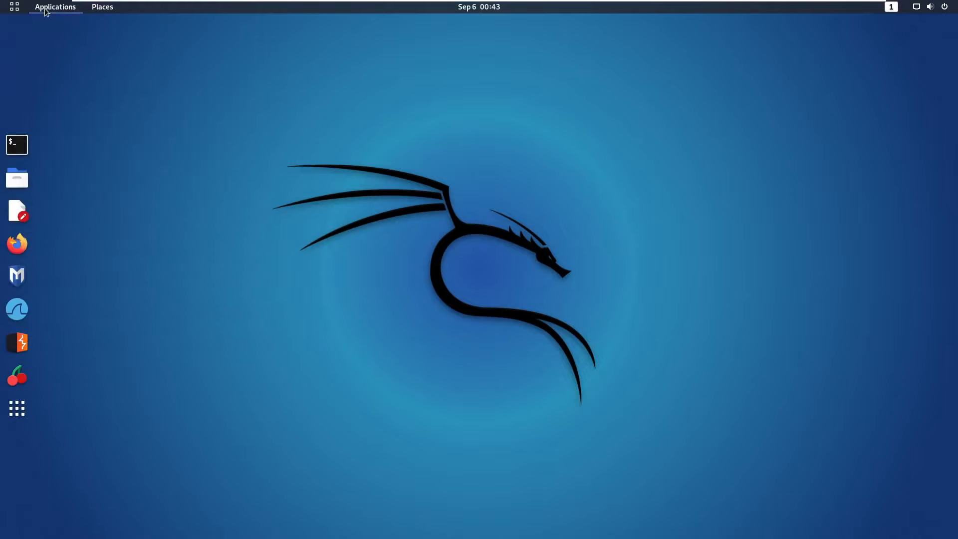
pyautogui.click(45, 9)
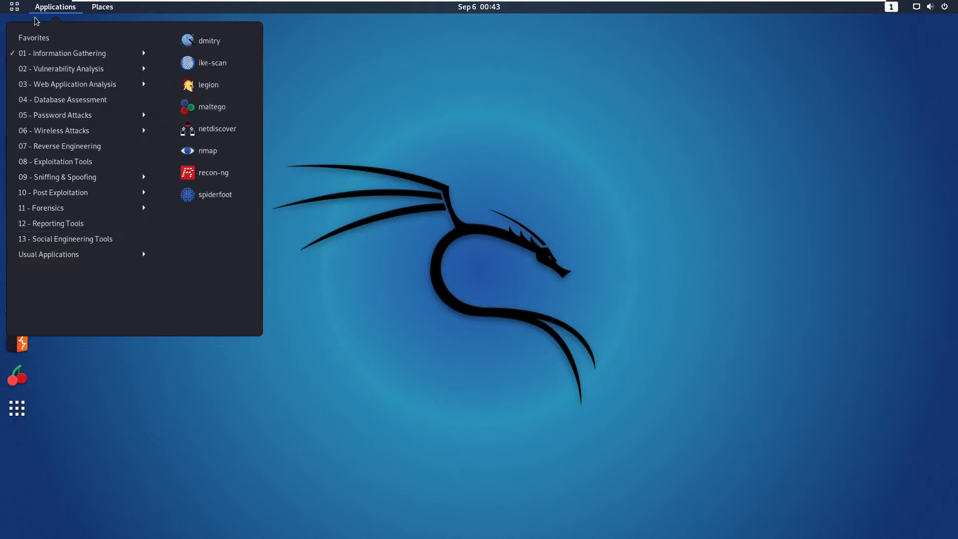
pyautogui.click(79, 399)
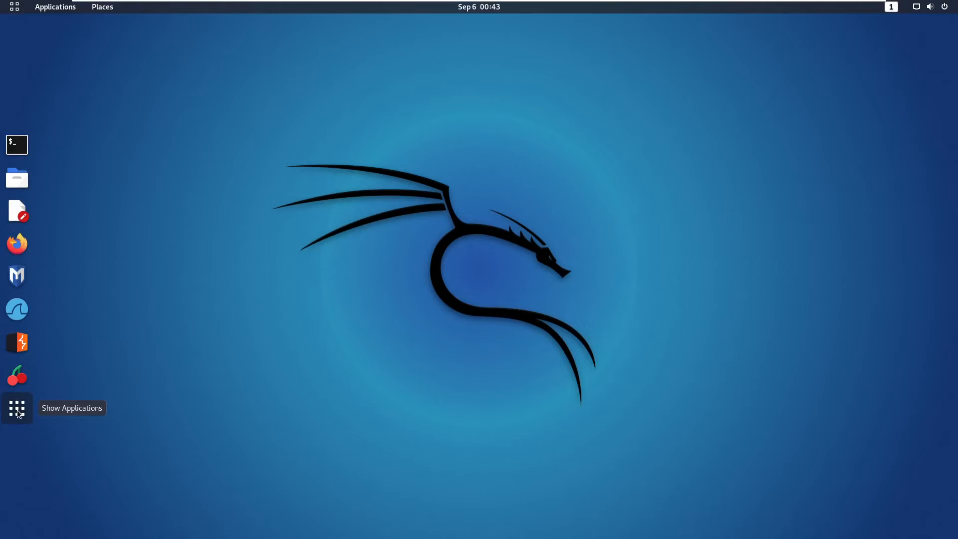
pyautogui.click(17, 410)
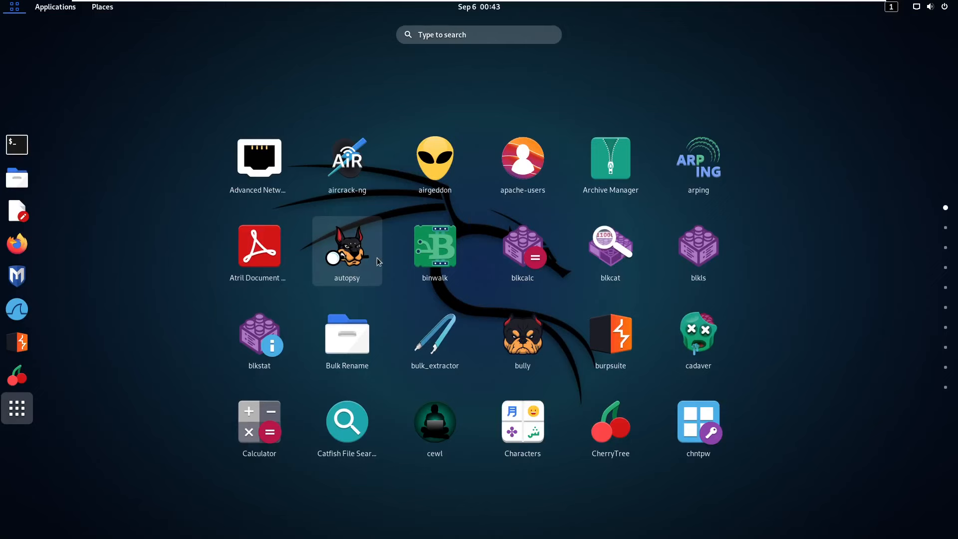
pyautogui.scroll(-6, 598, 261)
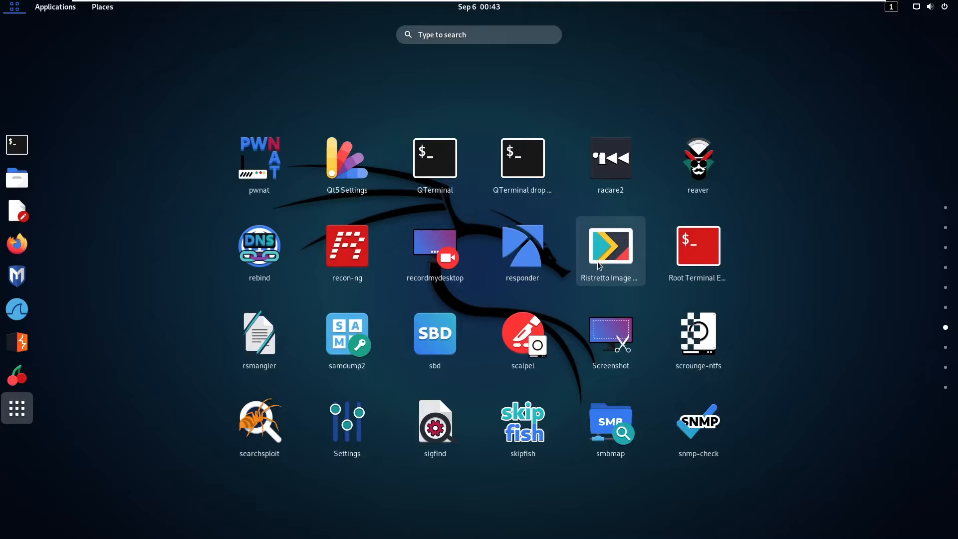
pyautogui.scroll(5, 598, 261)
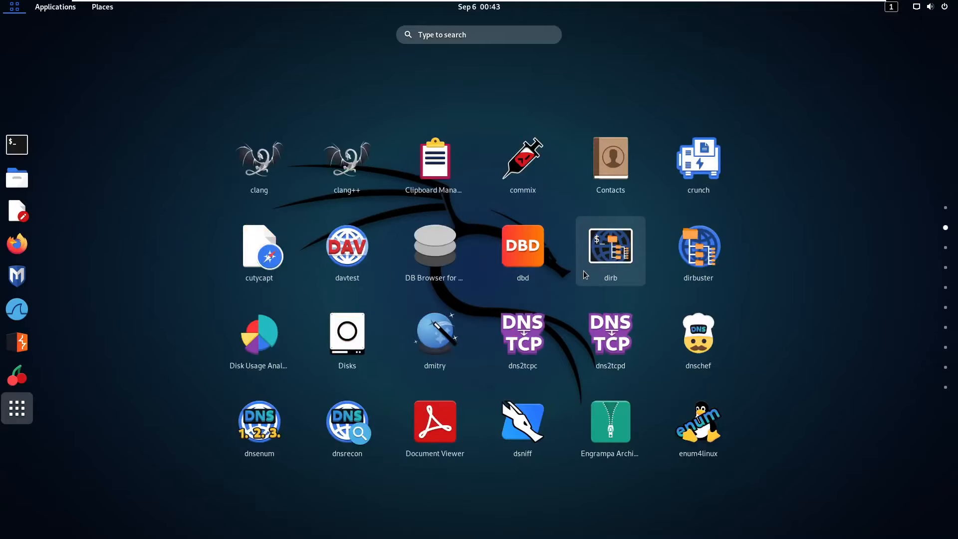
pyautogui.click(584, 272)
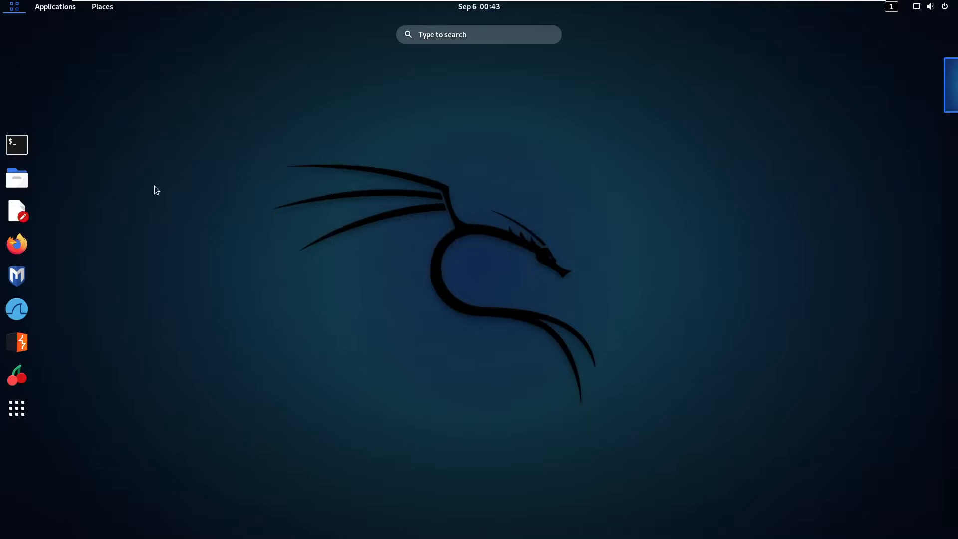
pyautogui.click(154, 185)
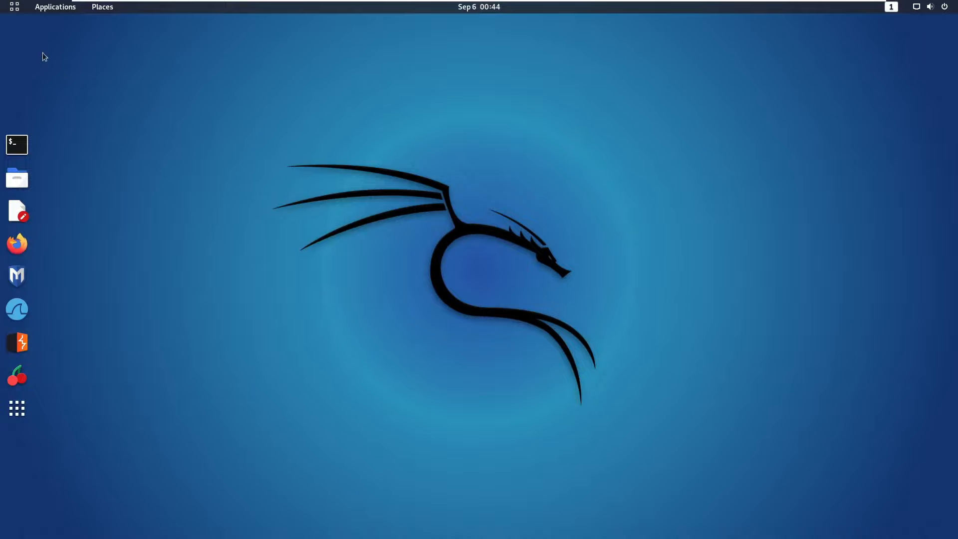
pyautogui.click(17, 144)
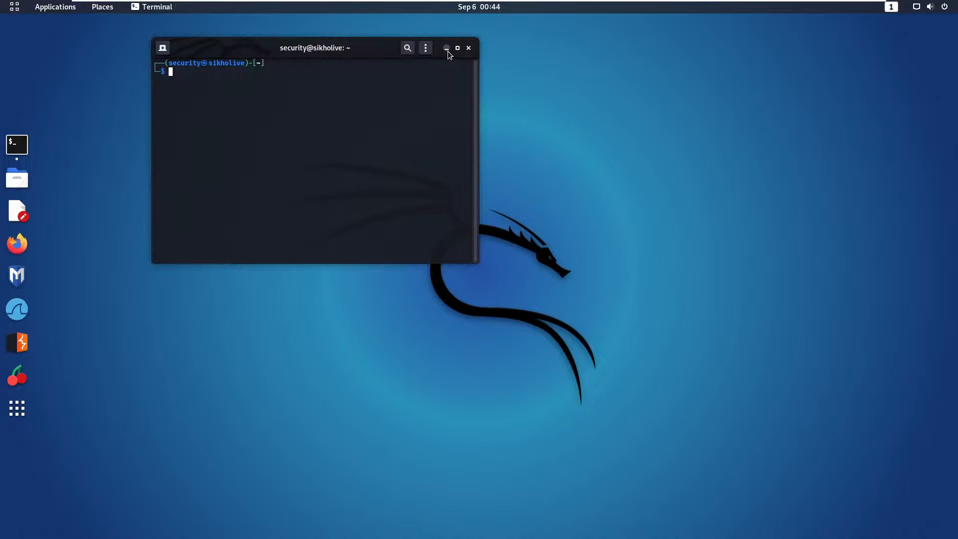
pyautogui.click(447, 48)
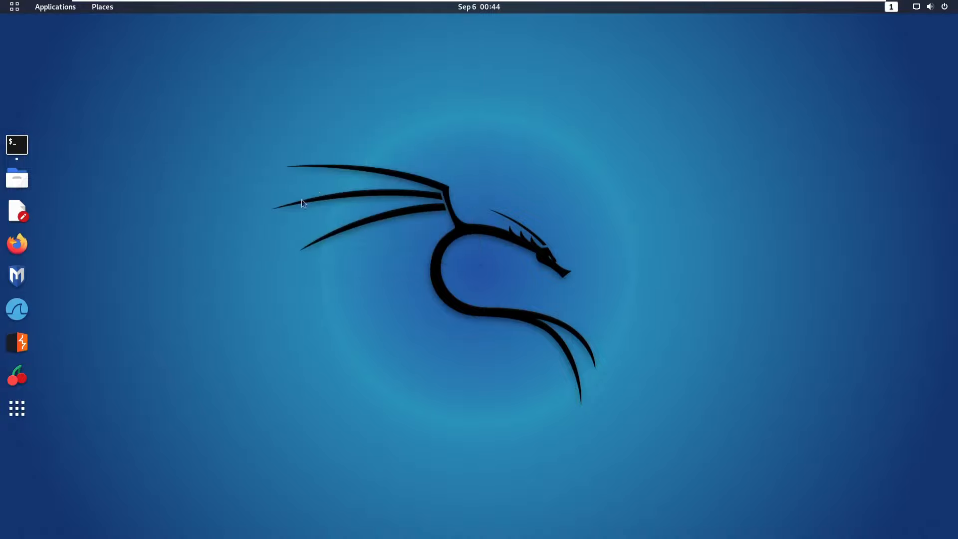
pyautogui.click(23, 146)
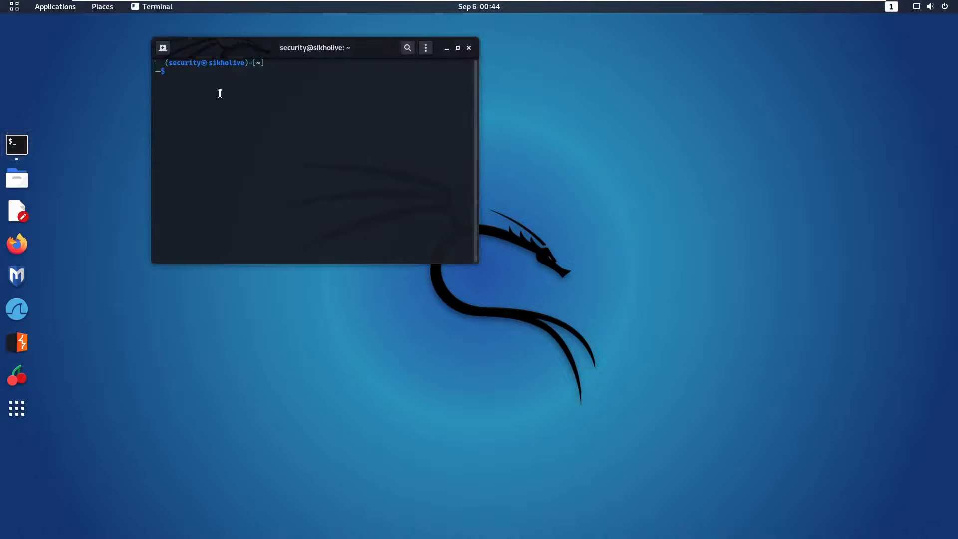
pyautogui.click(447, 49)
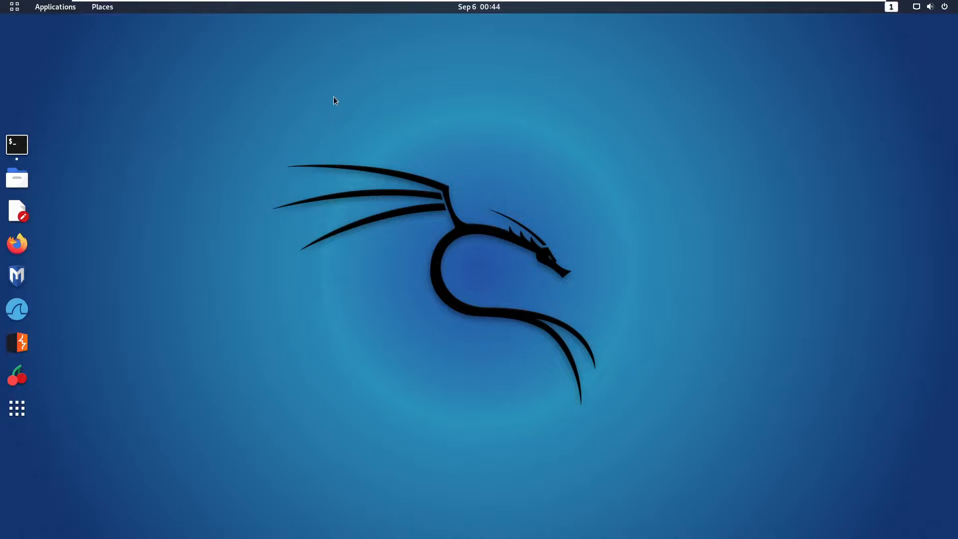
pyautogui.click(23, 186)
pyautogui.click(444, 101)
pyautogui.click(15, 8)
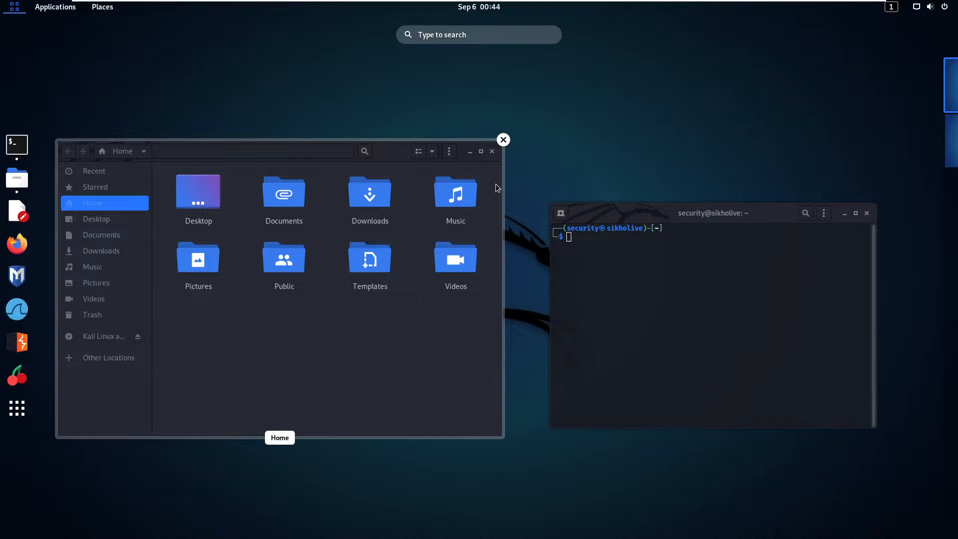
pyautogui.click(503, 140)
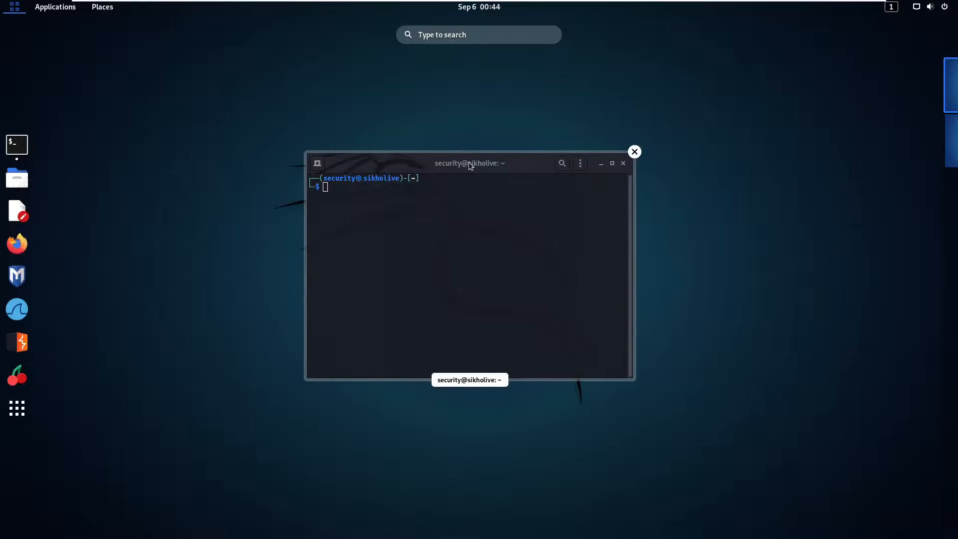
pyautogui.moveTo(473, 165); pyautogui.dragTo(360, 198)
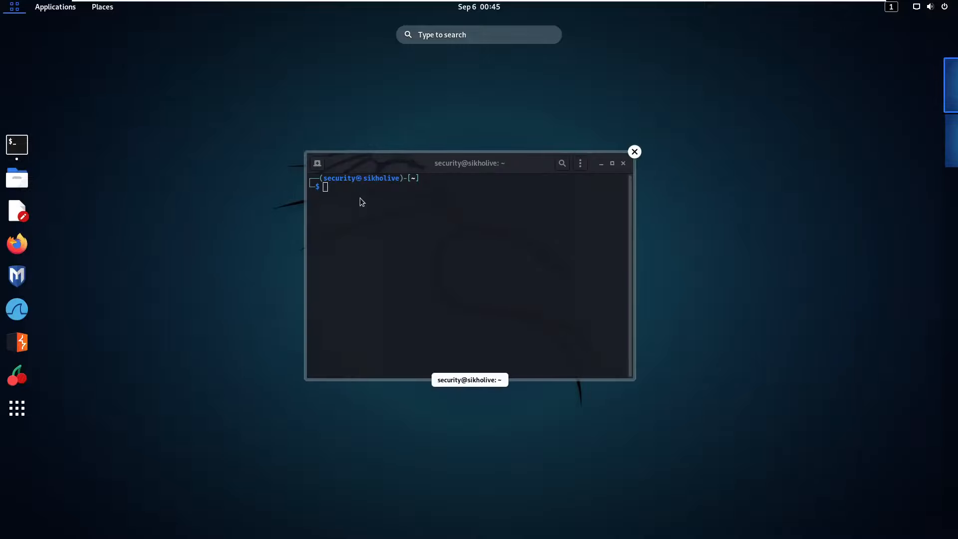
pyautogui.click(635, 151)
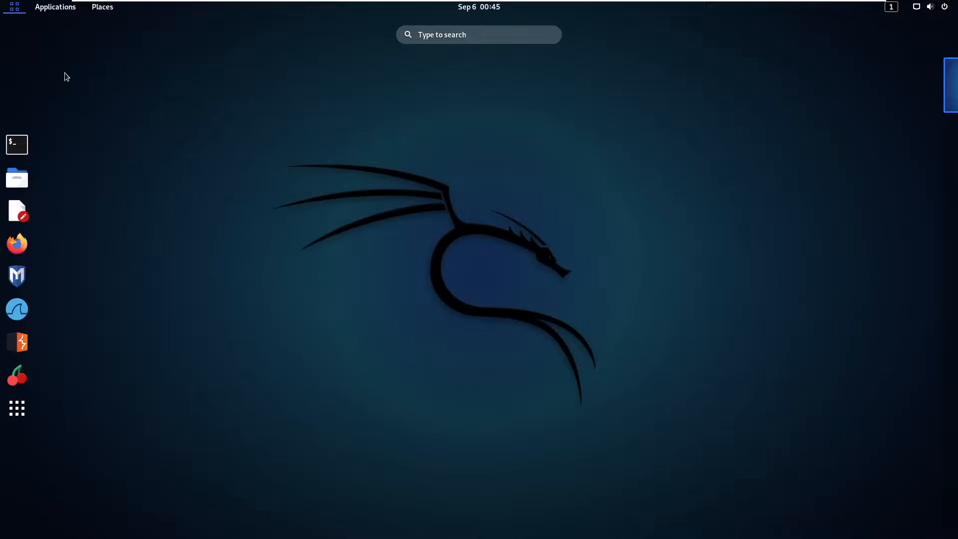
pyautogui.click(136, 107)
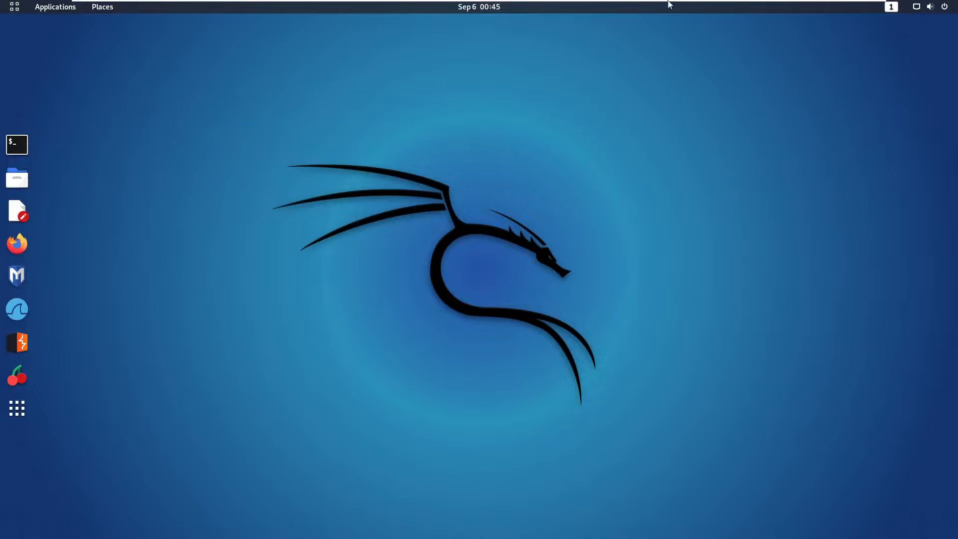
# Open and scroll the app grid, close it, then leave the overview for the desktop.
pyautogui.click(17, 409)
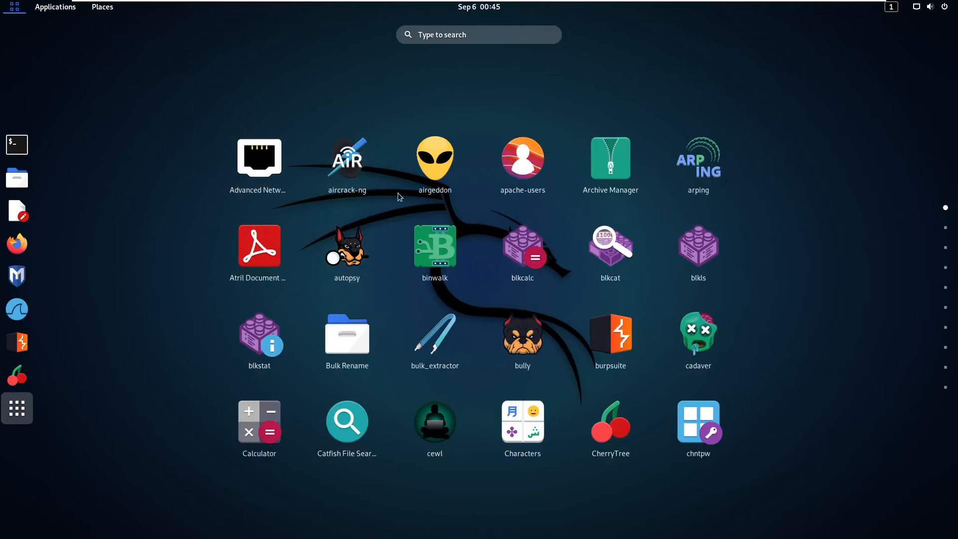
pyautogui.scroll(-1, 443, 249)
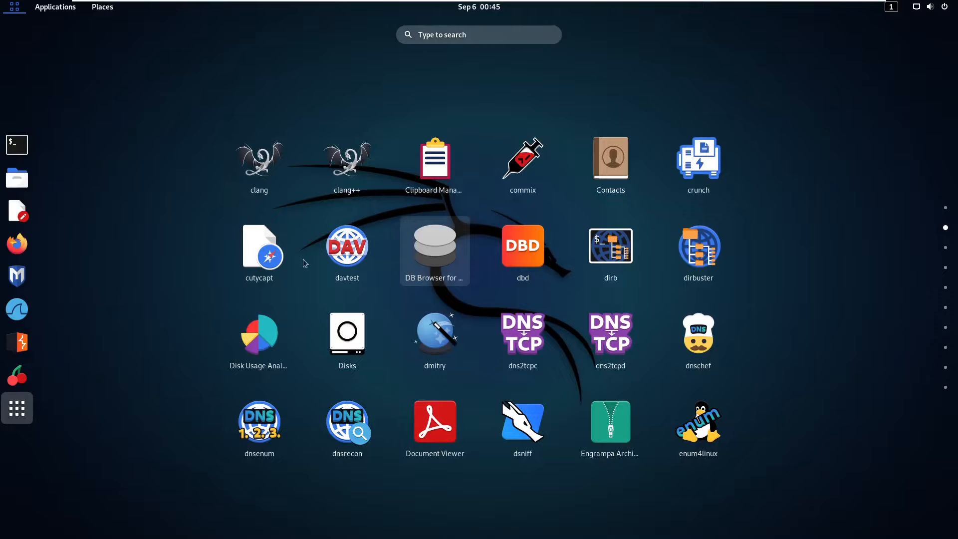
pyautogui.click(163, 229)
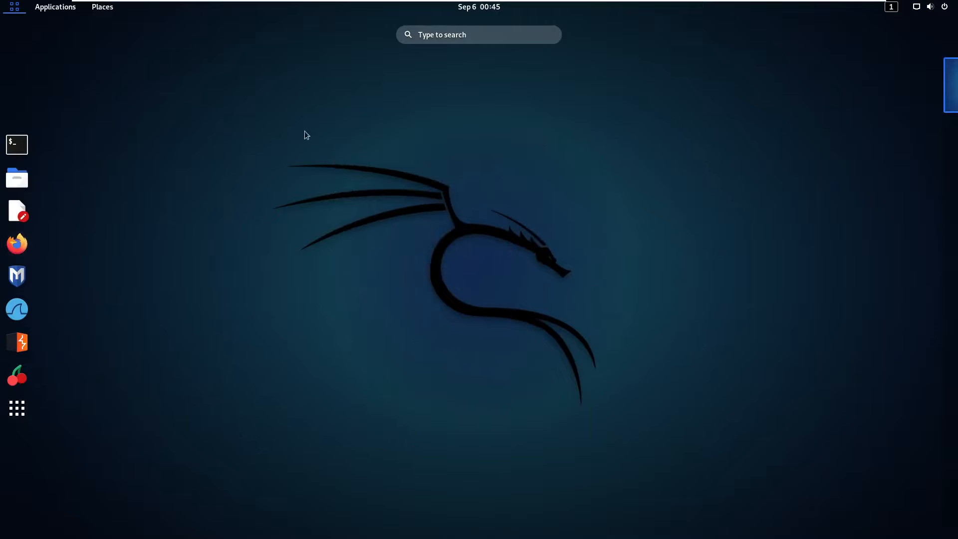
pyautogui.click(428, 41)
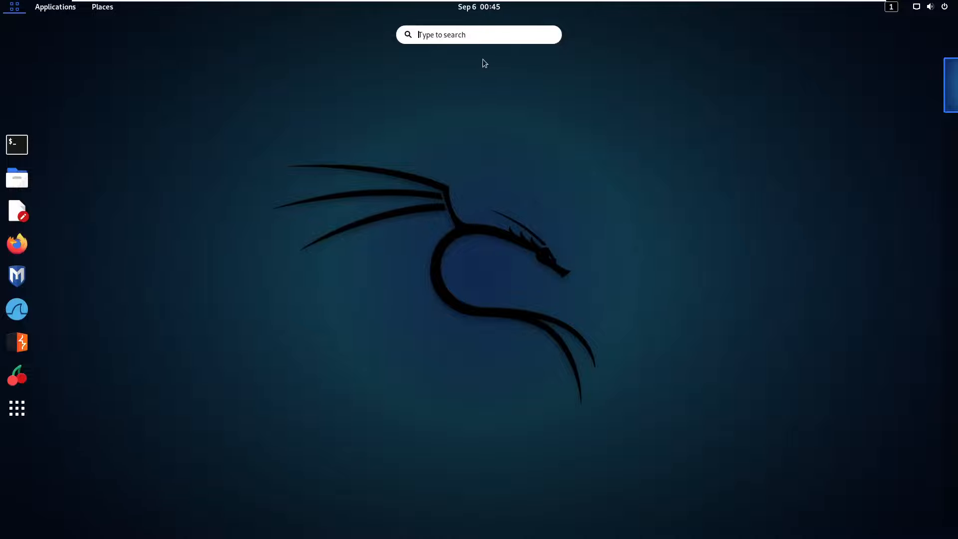
pyautogui.click(152, 197)
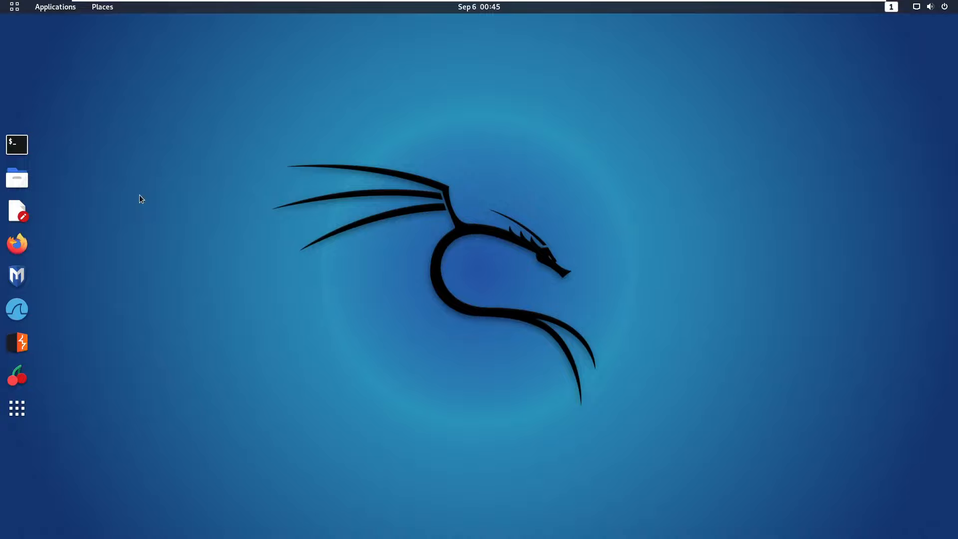
# Choose Change Background... from the desktop's right-click menu.
pyautogui.rightClick(342, 123)
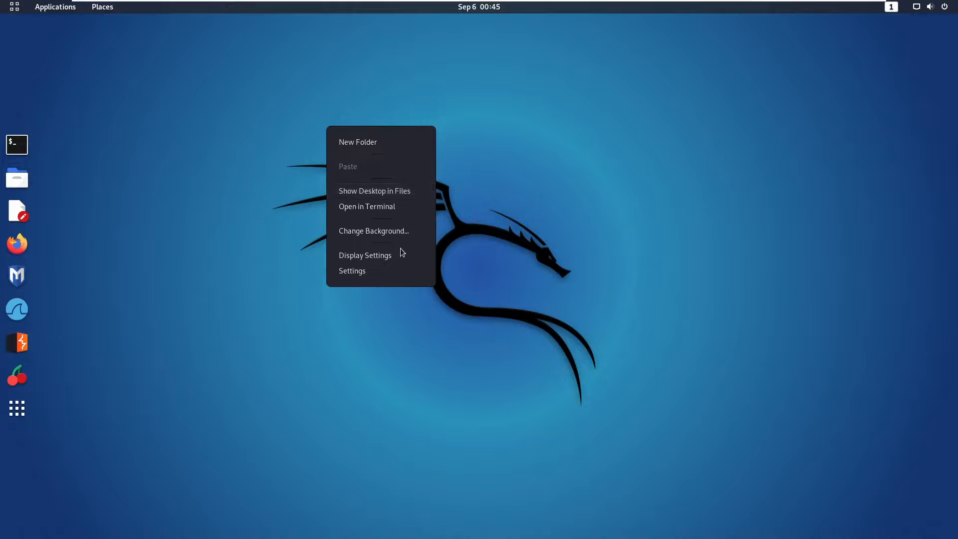
pyautogui.click(377, 232)
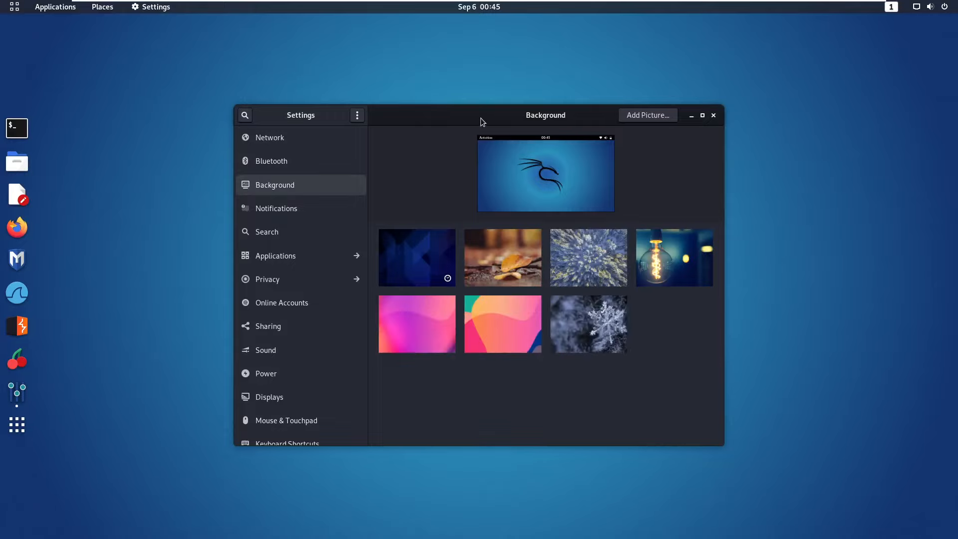
# Shrink and reposition the Settings window to a three-column wallpaper grid, then pick the dark blue geometric wallpaper.
pyautogui.moveTo(474, 117); pyautogui.dragTo(355, 107)
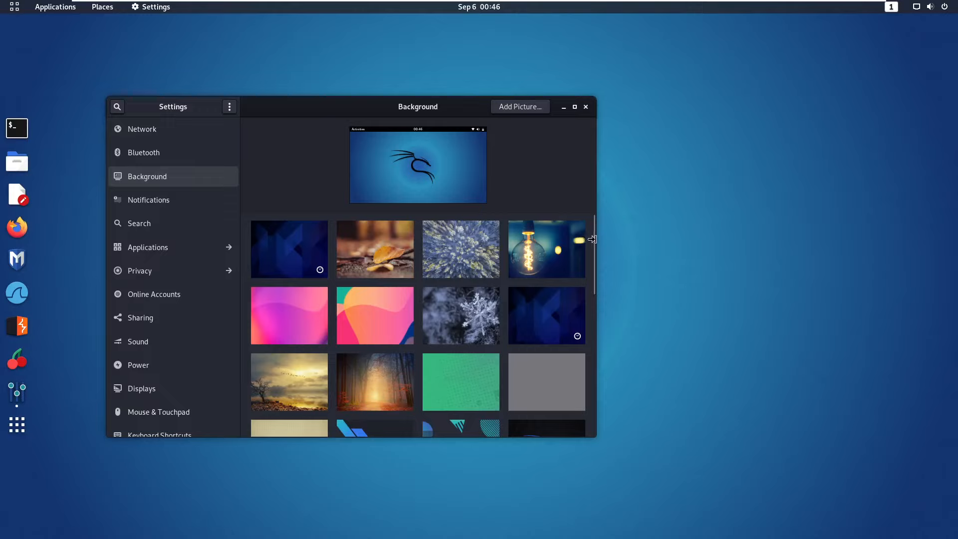
pyautogui.moveTo(594, 241); pyautogui.dragTo(592, 327)
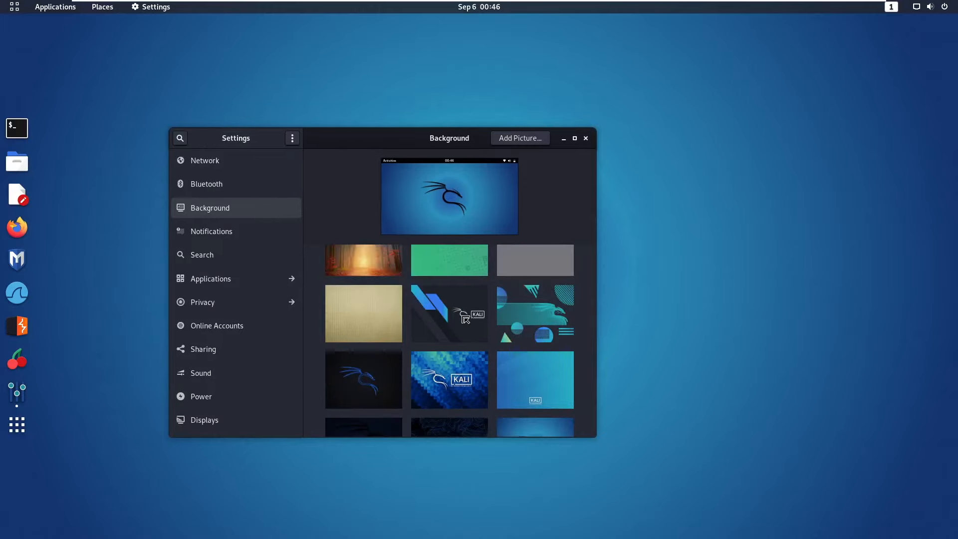
pyautogui.moveTo(464, 318); pyautogui.dragTo(498, 352)
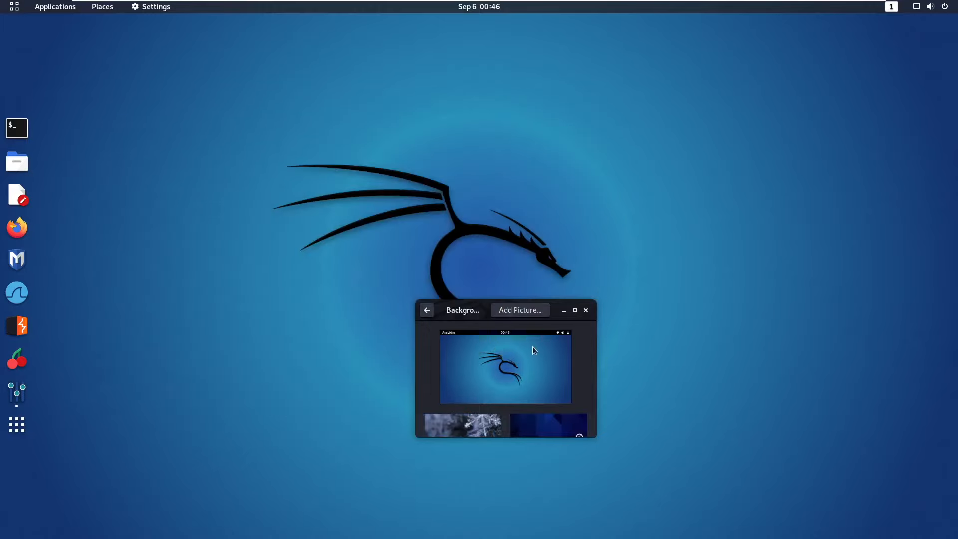
pyautogui.scroll(-2, 593, 401)
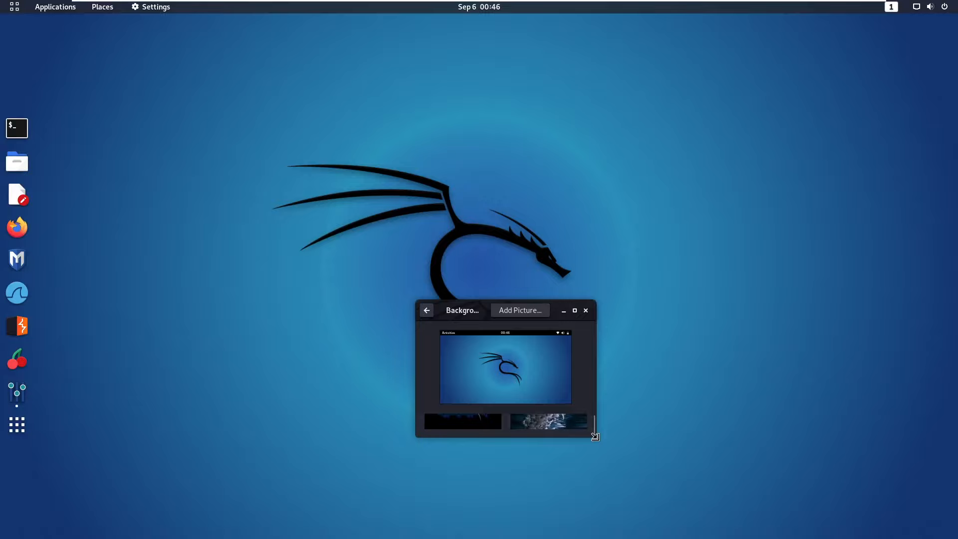
pyautogui.moveTo(596, 438); pyautogui.dragTo(597, 439)
pyautogui.moveTo(477, 302); pyautogui.dragTo(451, 249)
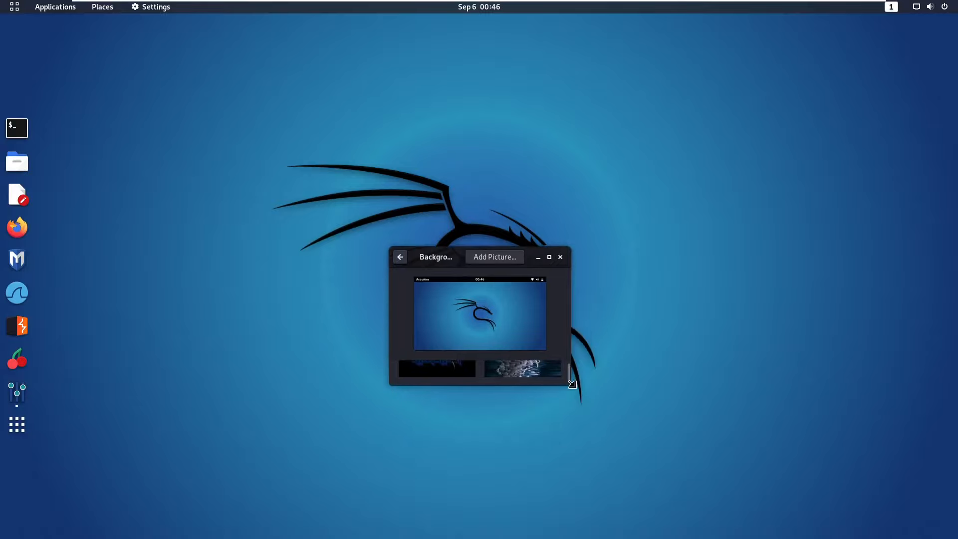
pyautogui.moveTo(619, 441); pyautogui.dragTo(670, 523)
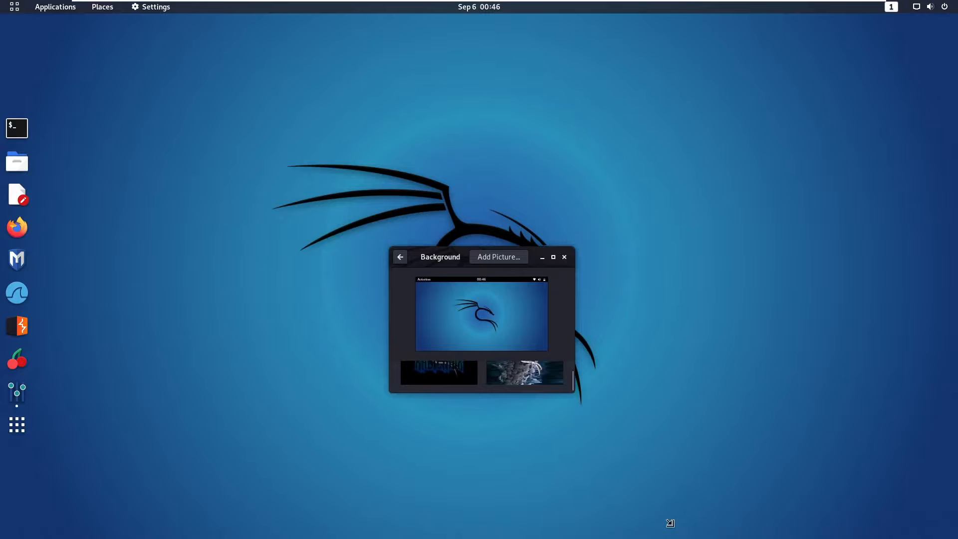
pyautogui.moveTo(670, 523); pyautogui.dragTo(696, 523)
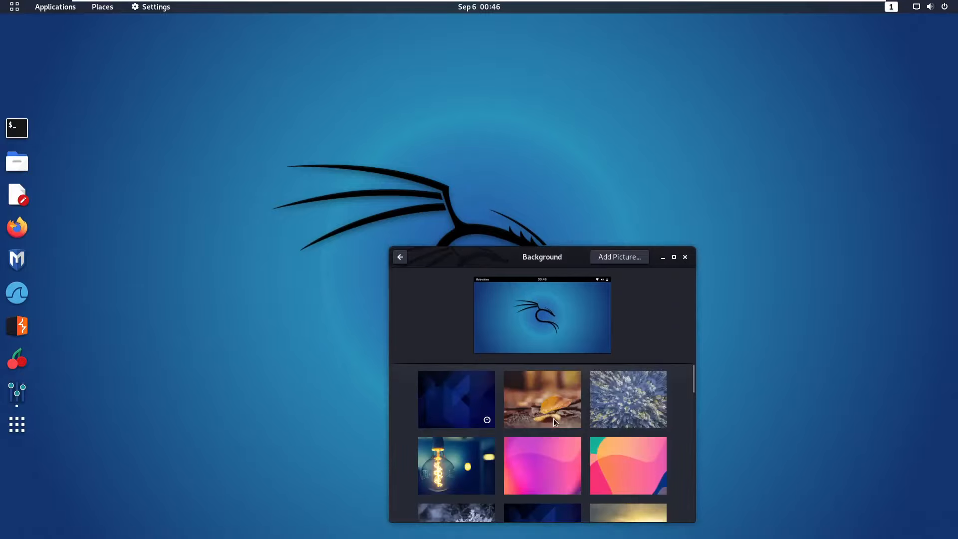
pyautogui.click(494, 390)
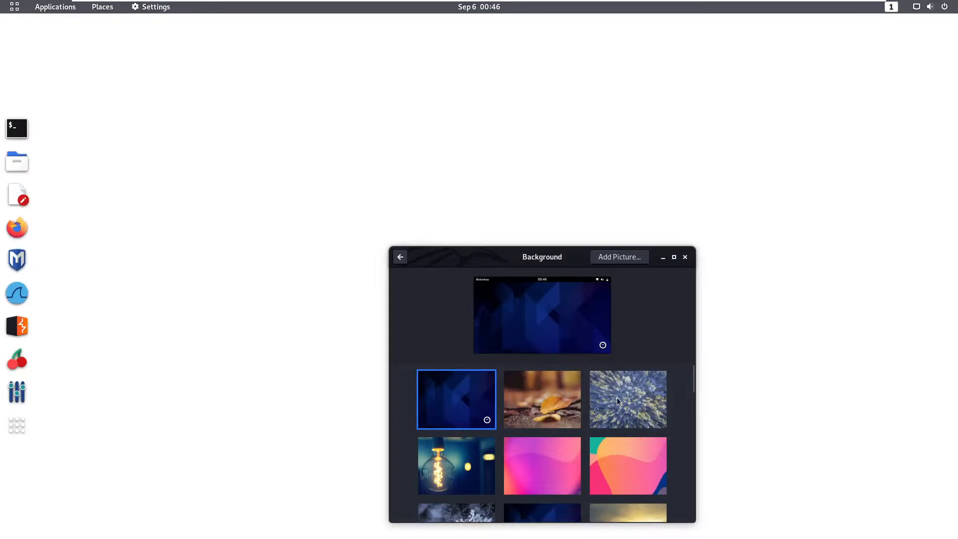
# Try the glowing light bulb, pink gradient, Debian swirl and splatter Debian wallpapers.
pyautogui.click(543, 400)
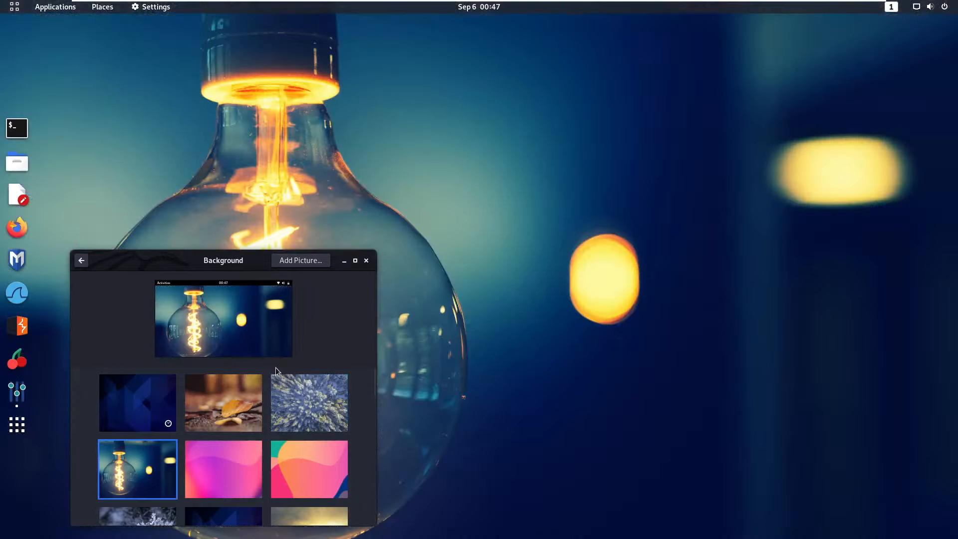
pyautogui.click(229, 445)
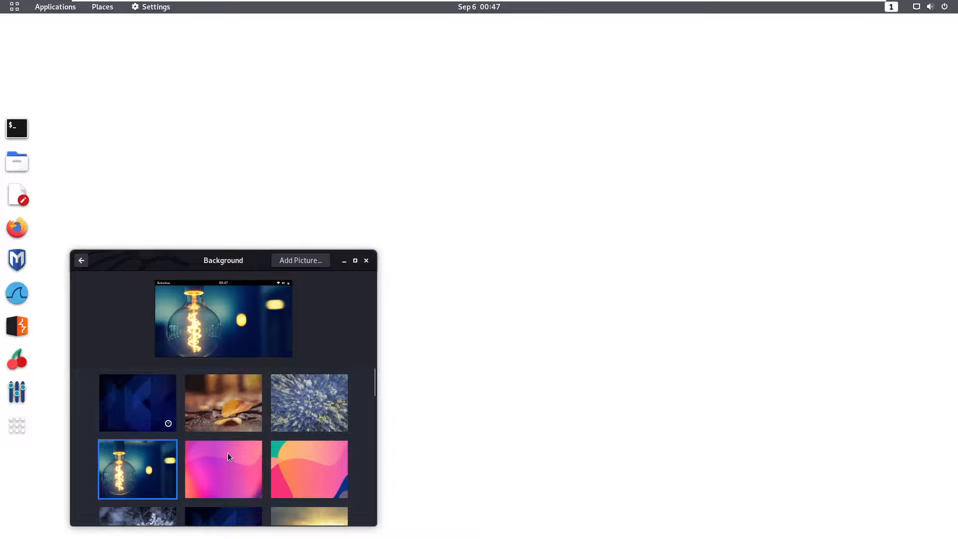
pyautogui.scroll(-5, 373, 399)
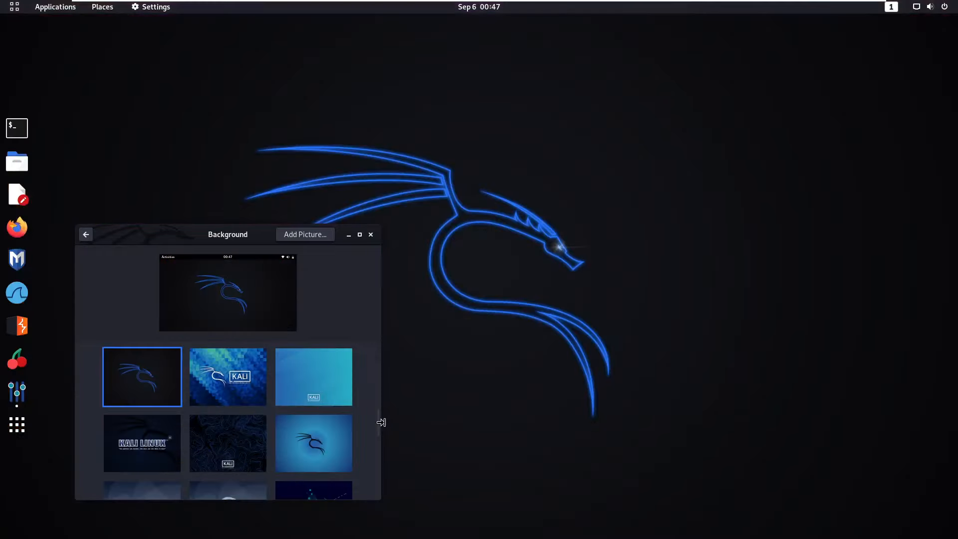
pyautogui.scroll(-3, 382, 422)
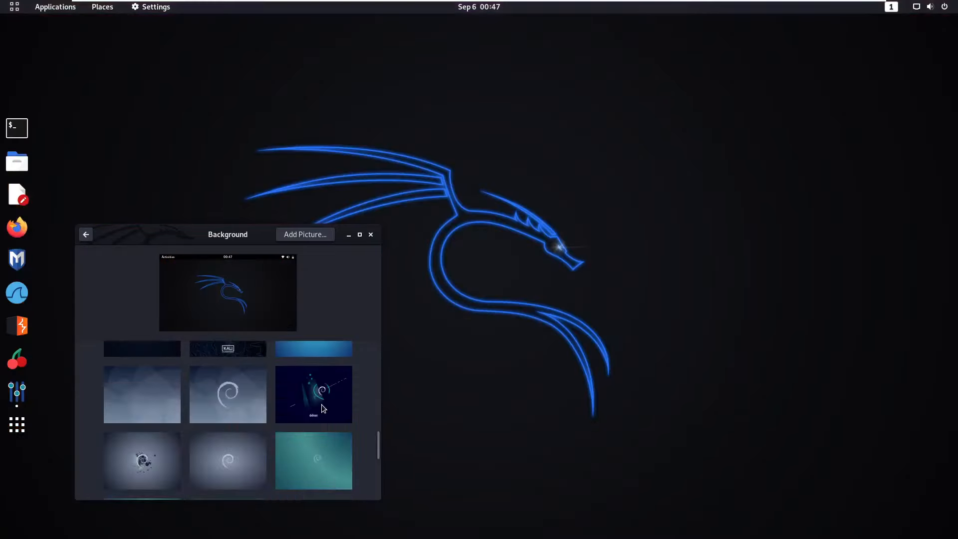
pyautogui.click(319, 399)
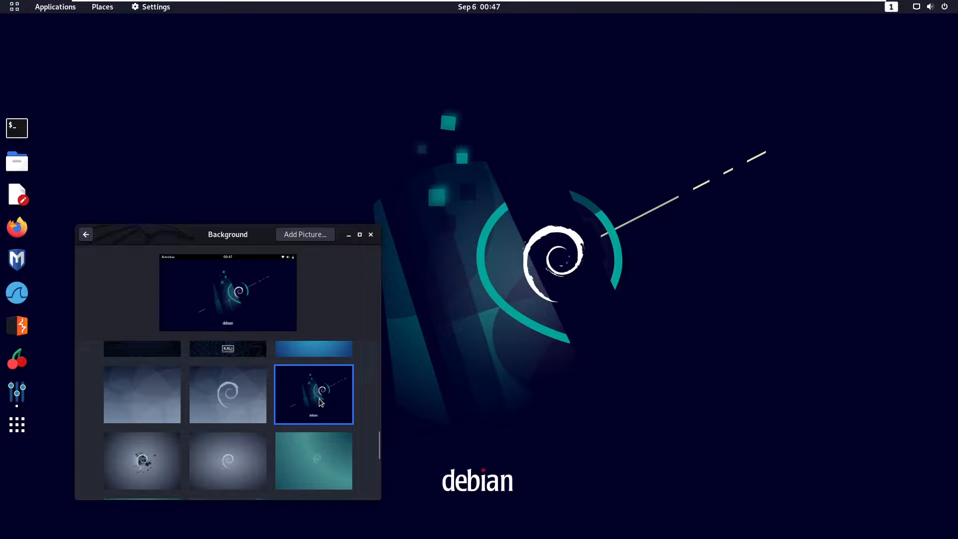
pyautogui.click(142, 461)
# Try the blue starry space, streaked Kali dragon and black Kali logo wallpapers, then settle on the blue Kali dragon.
pyautogui.scroll(-2, 379, 460)
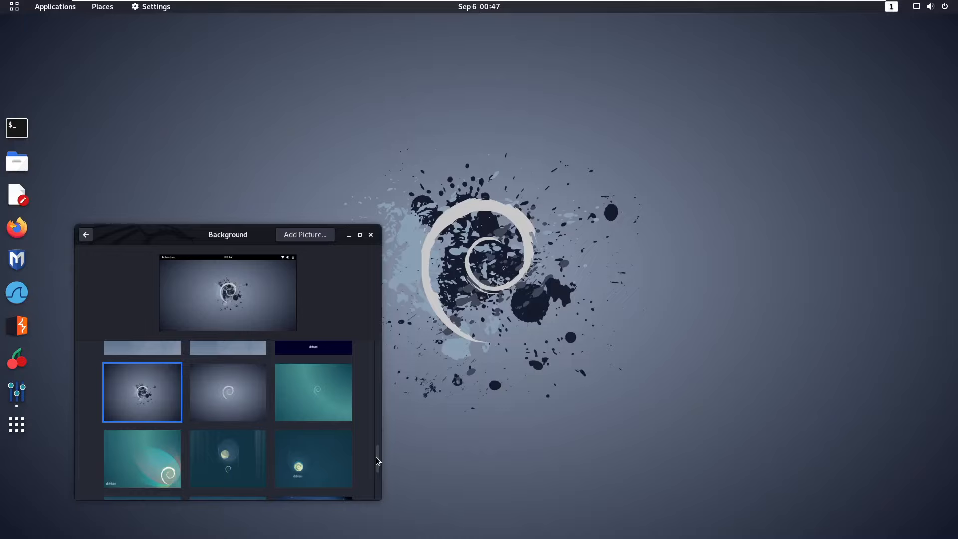
pyautogui.click(314, 498)
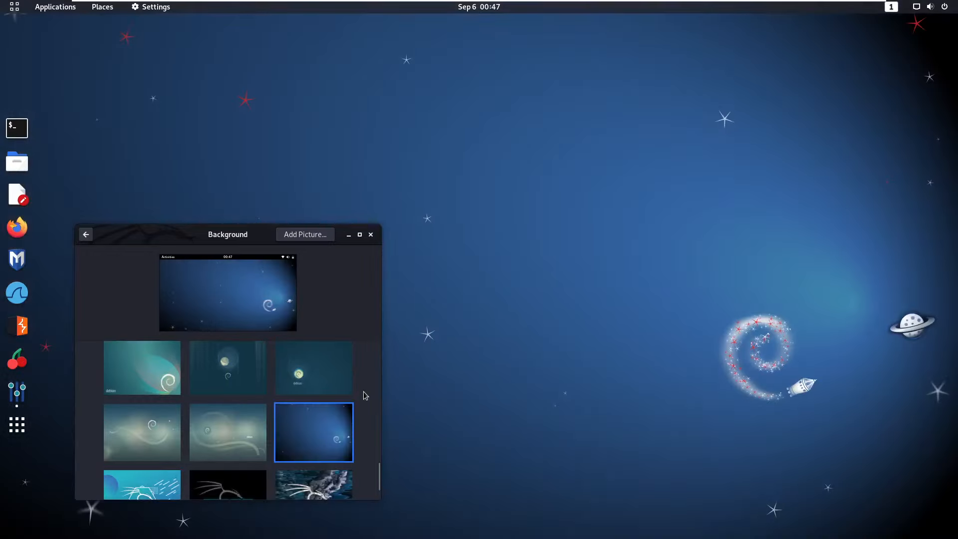
pyautogui.click(296, 482)
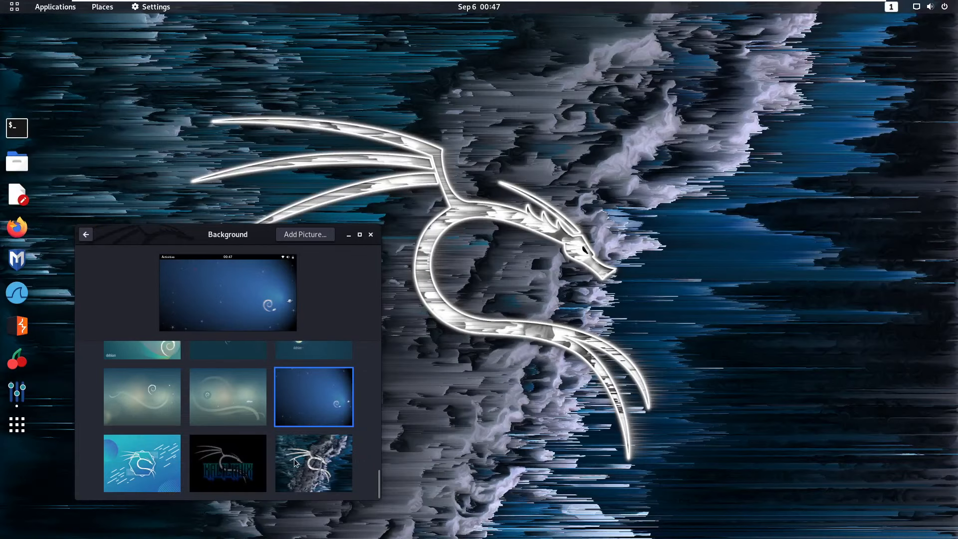
pyautogui.click(295, 459)
pyautogui.click(232, 452)
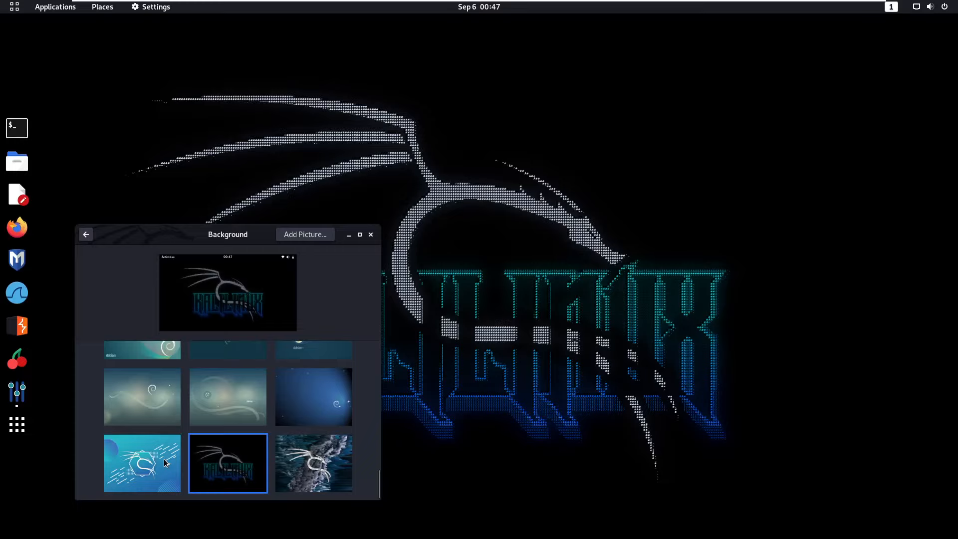
pyautogui.click(314, 397)
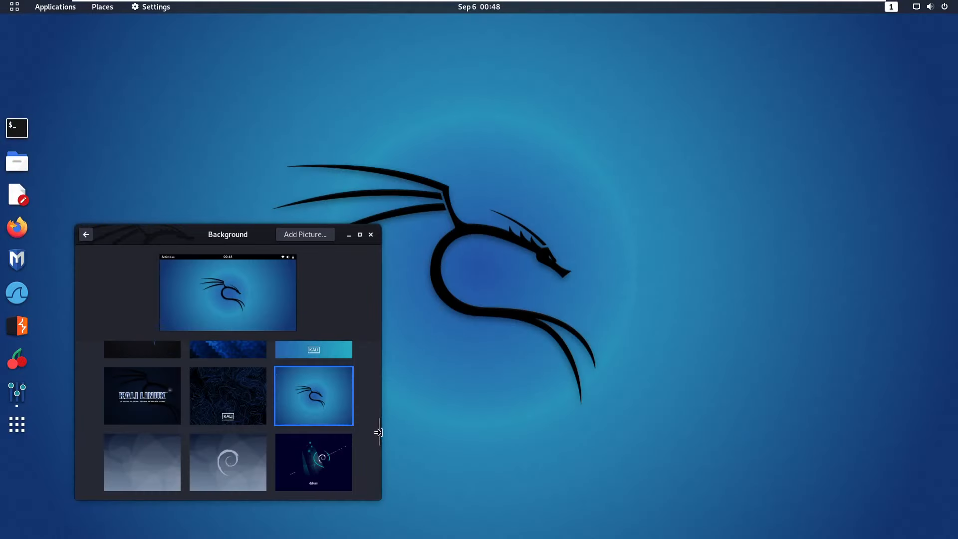
pyautogui.moveTo(379, 432); pyautogui.dragTo(372, 395)
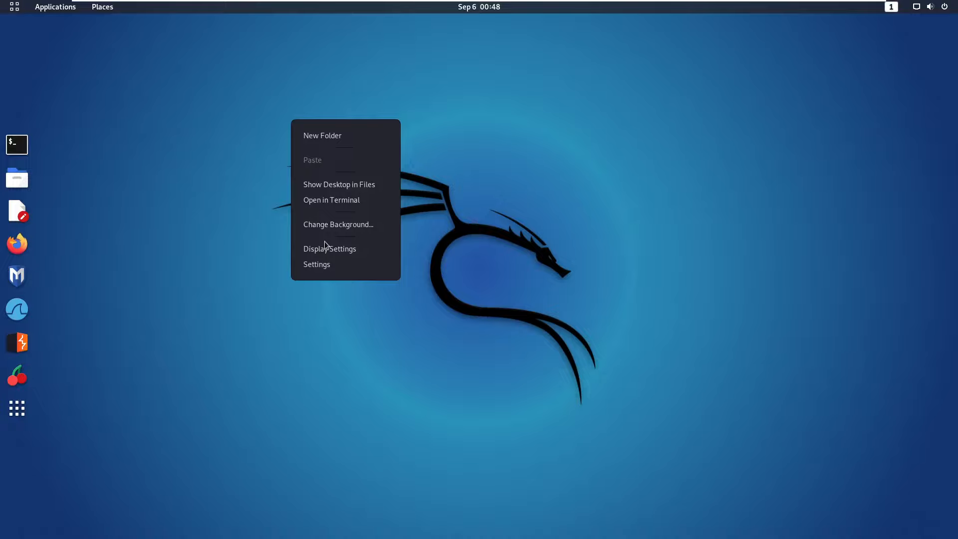
# Open the Displays settings, switch Night Light on and back off, then close Settings.
pyautogui.click(326, 247)
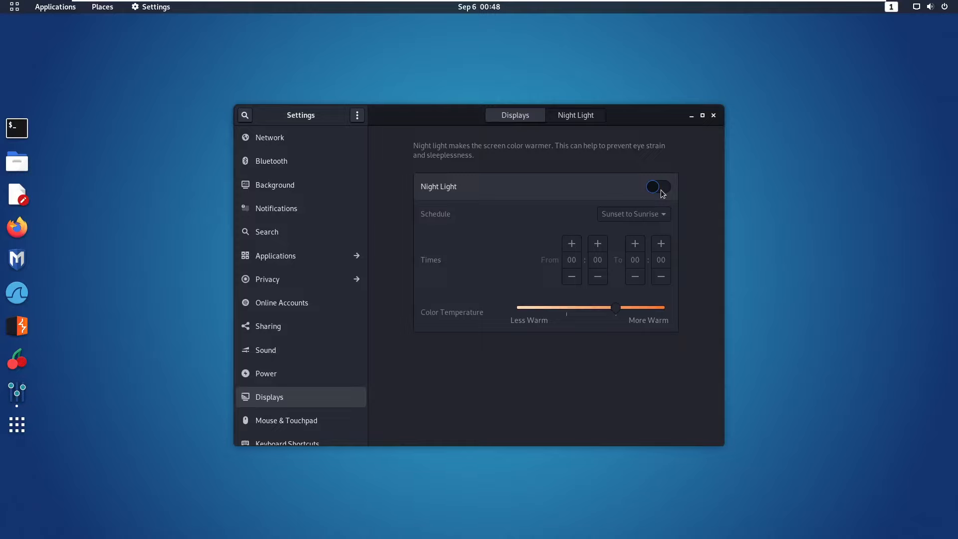
pyautogui.click(663, 193)
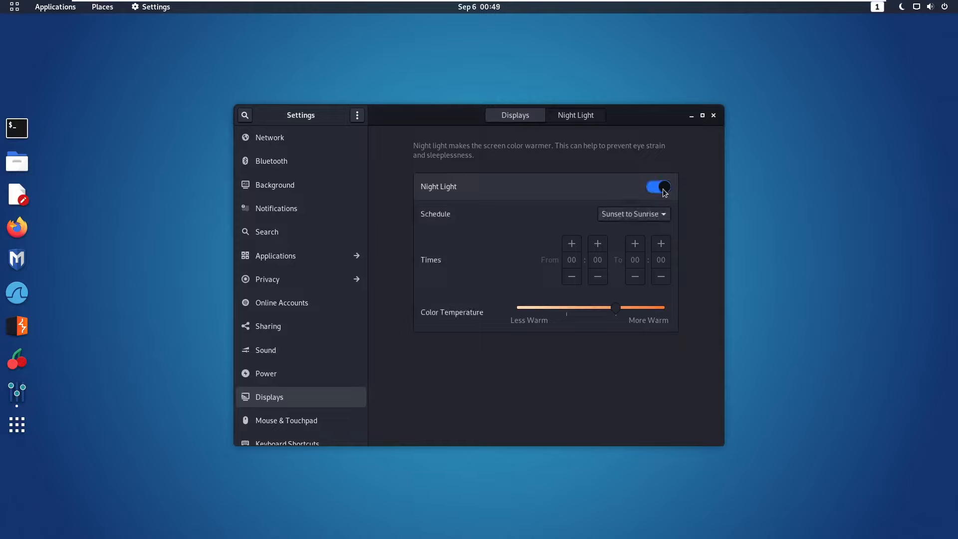
pyautogui.click(651, 195)
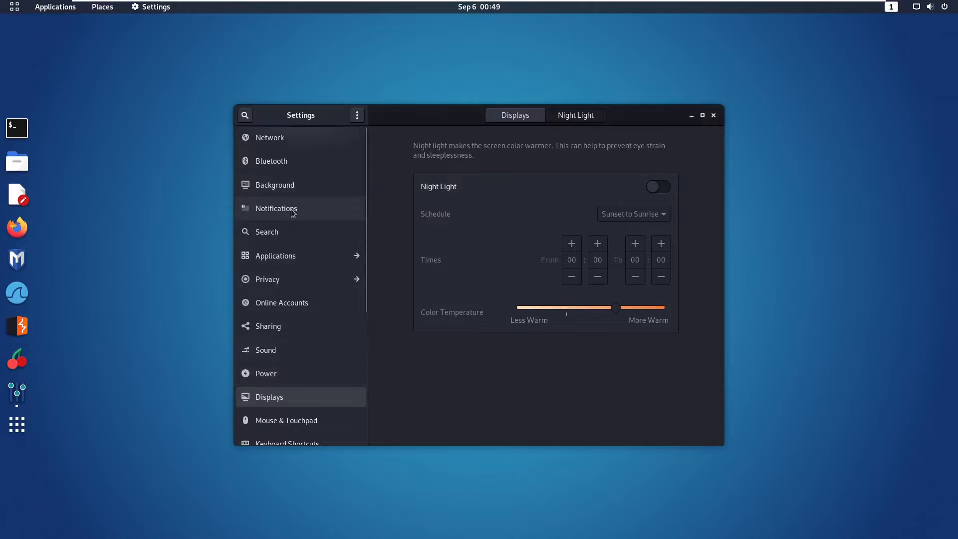
pyautogui.click(715, 115)
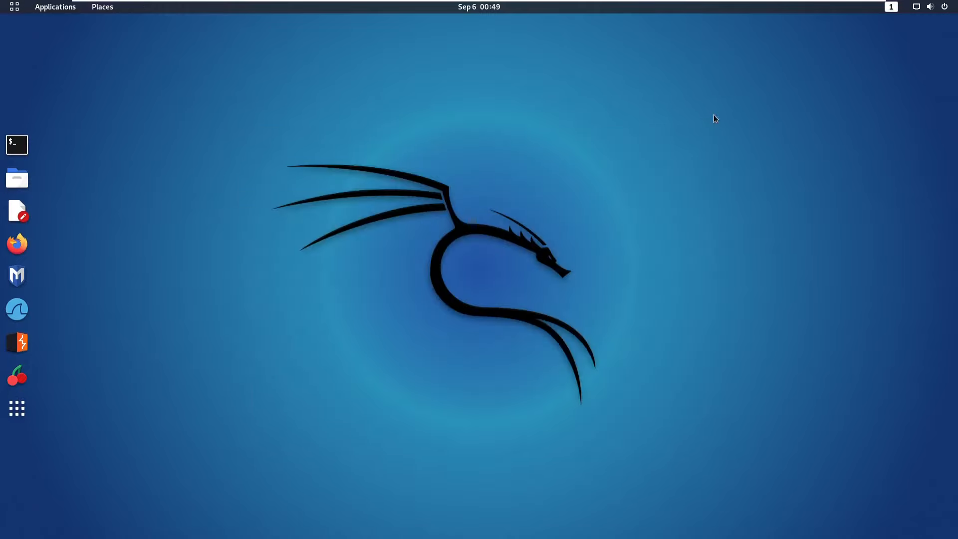
# Open Settings on the Displays page from the desktop context menu, then dismiss a second context menu.
pyautogui.rightClick(278, 157)
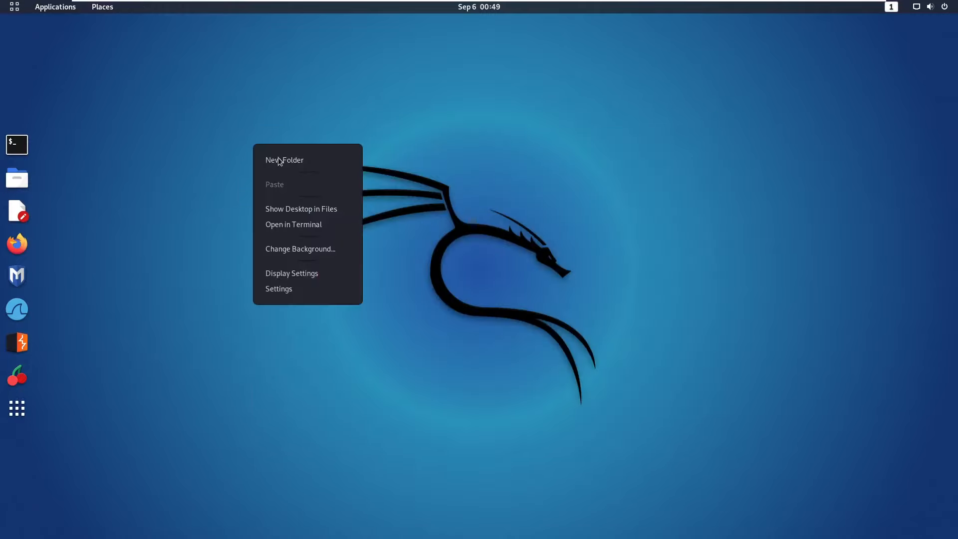
pyautogui.click(290, 289)
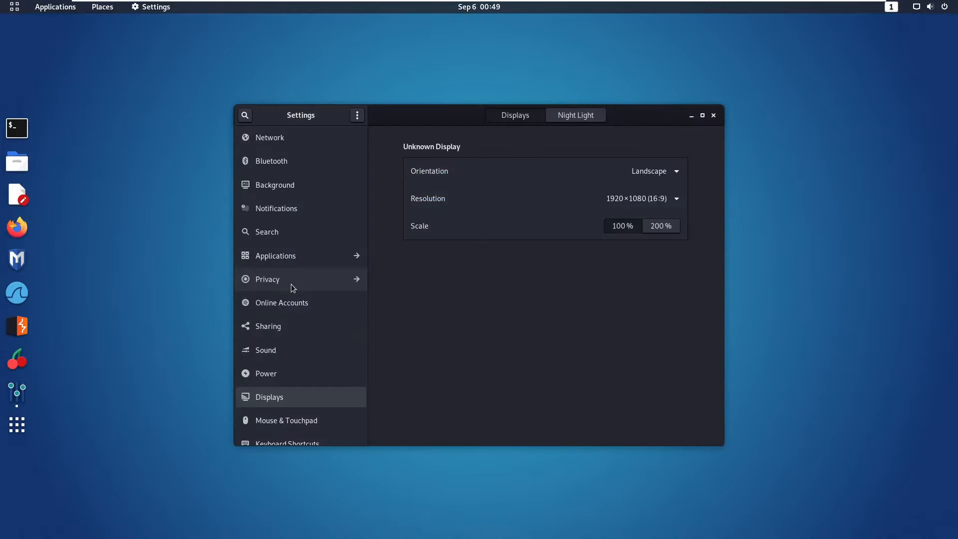
pyautogui.rightClick(785, 87)
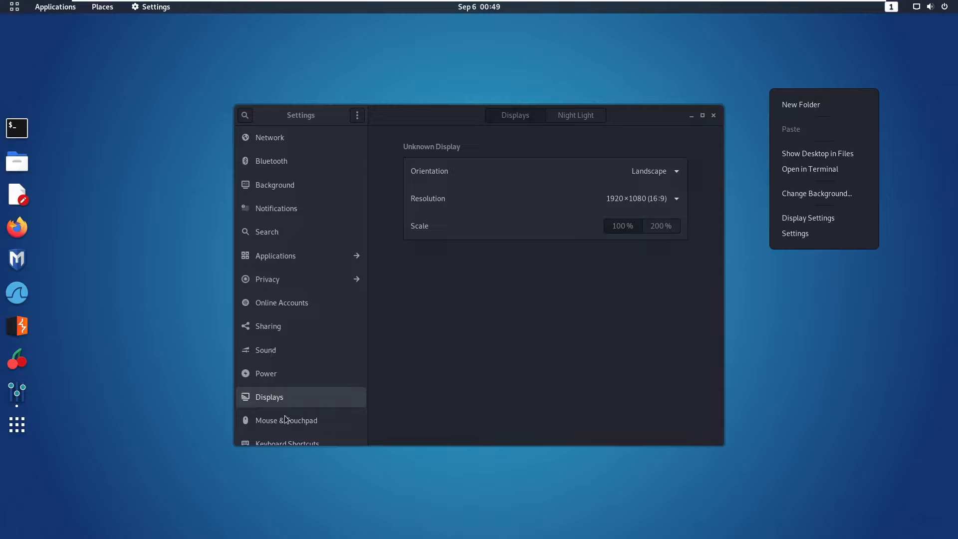
pyautogui.click(244, 117)
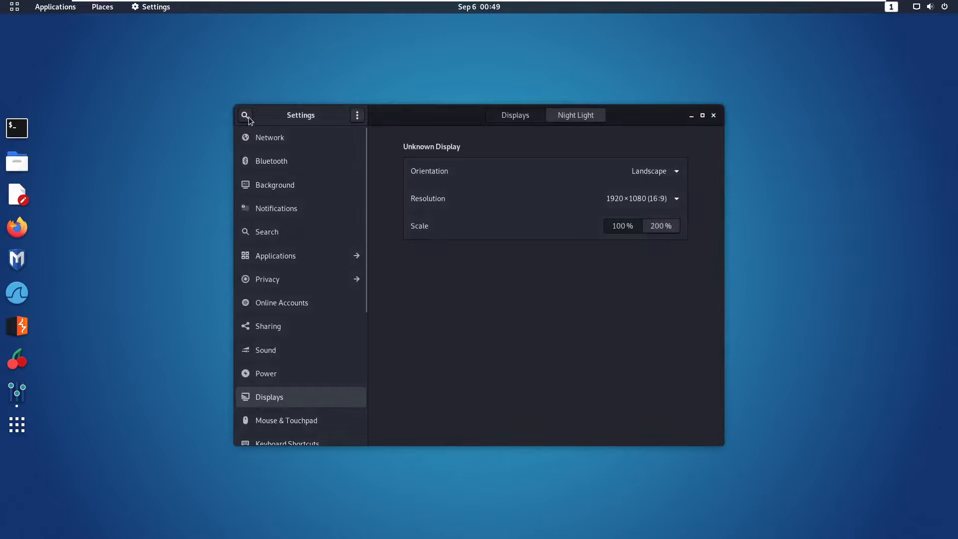
# Search Settings for 'date' after abandoning a 'mouse' search, and open the Date & Time page.
pyautogui.click(247, 116)
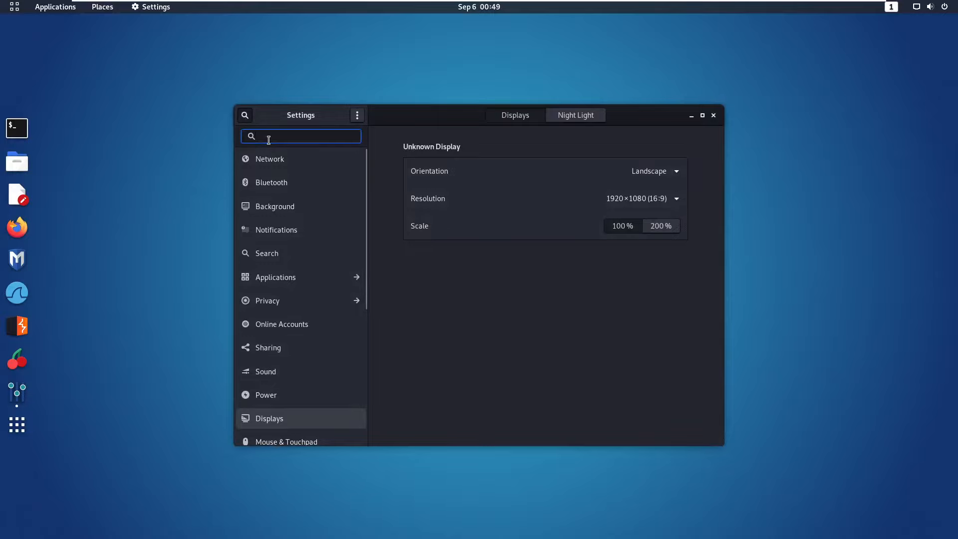
pyautogui.write('mouse')
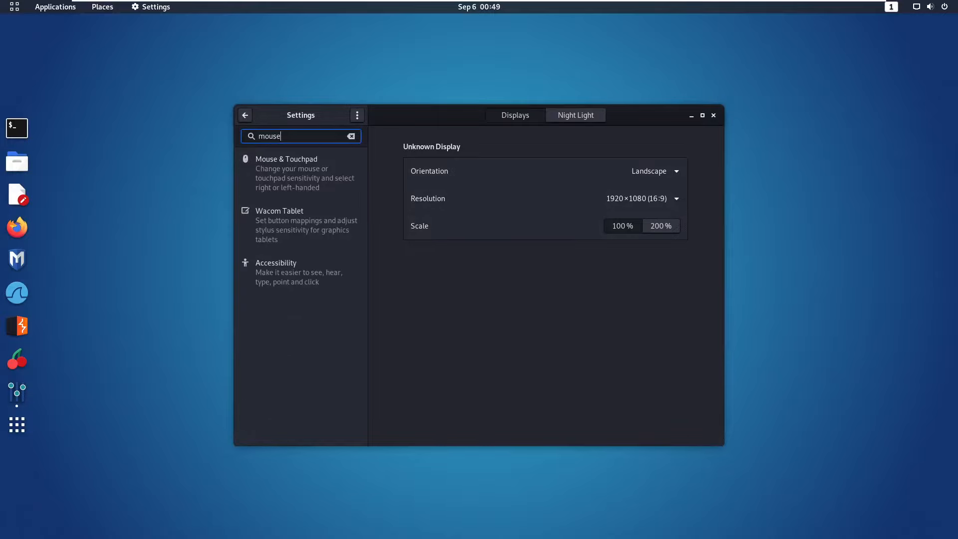
pyautogui.write('j')
pyautogui.press('BackSpace')
pyautogui.press('BackSpace')
pyautogui.press('BackSpace')
pyautogui.press('BackSpace')
pyautogui.press('BackSpace')
pyautogui.press('BackSpace')
pyautogui.press('BackSpace')
pyautogui.click(268, 140)
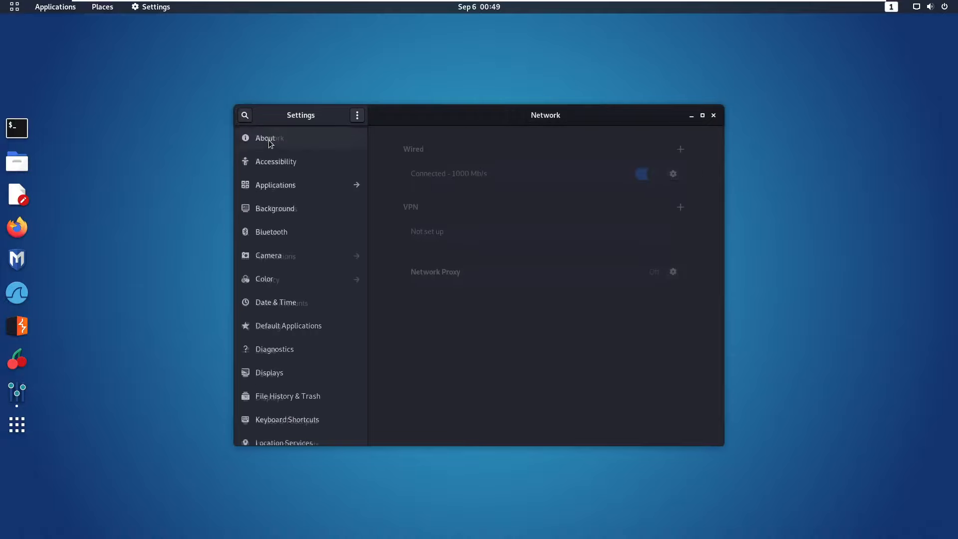
pyautogui.write('date')
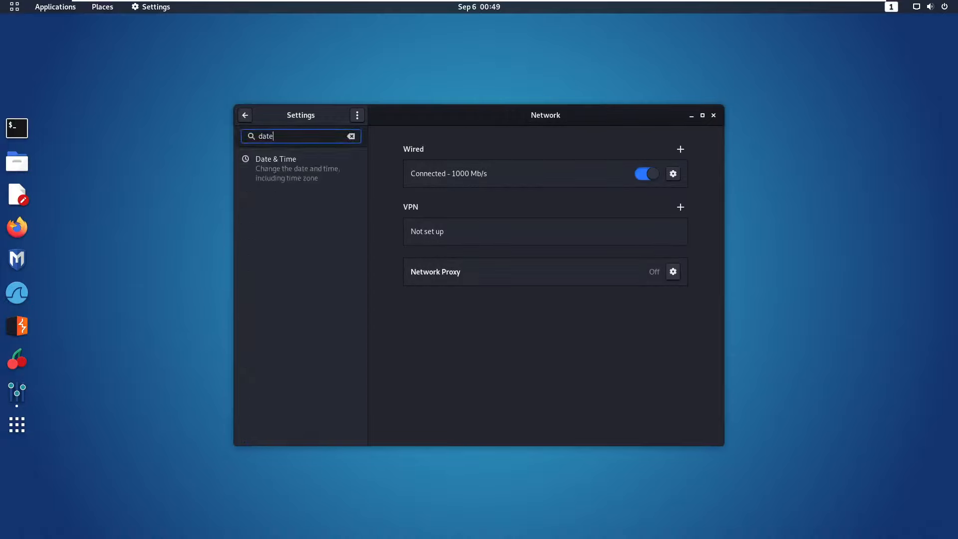
pyautogui.click(337, 193)
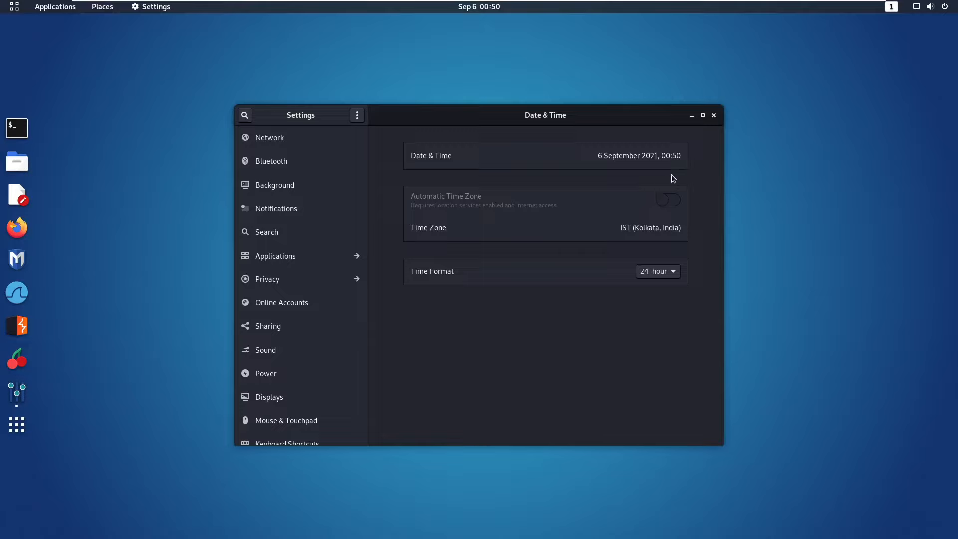
pyautogui.scroll(-1, 279, 414)
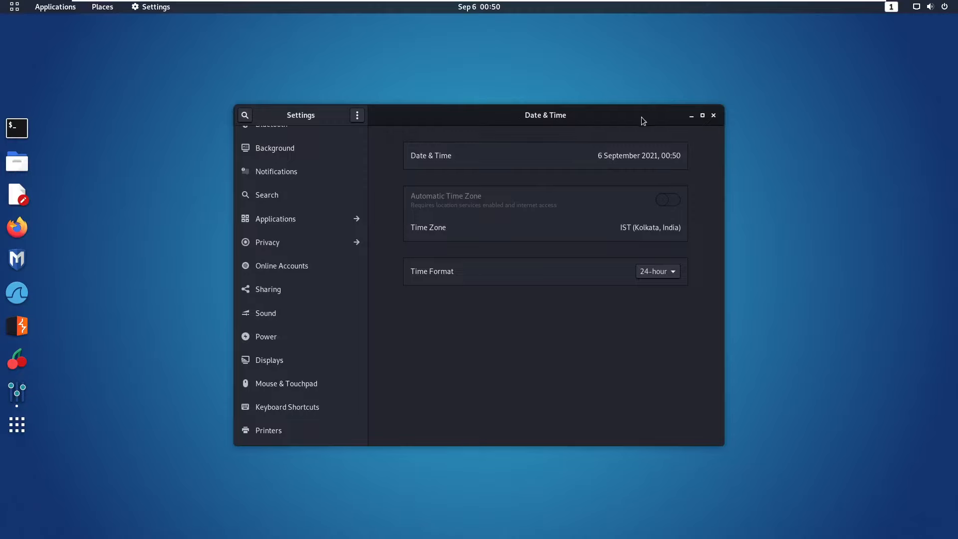
# Close Settings, glance at the Activities overview, then browse and close the Applications menu.
pyautogui.click(714, 116)
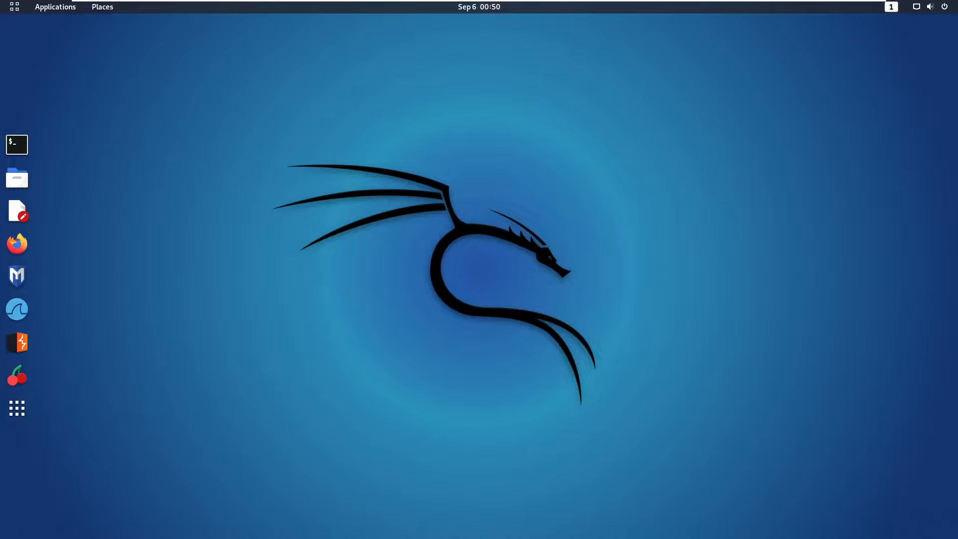
pyautogui.click(19, 10)
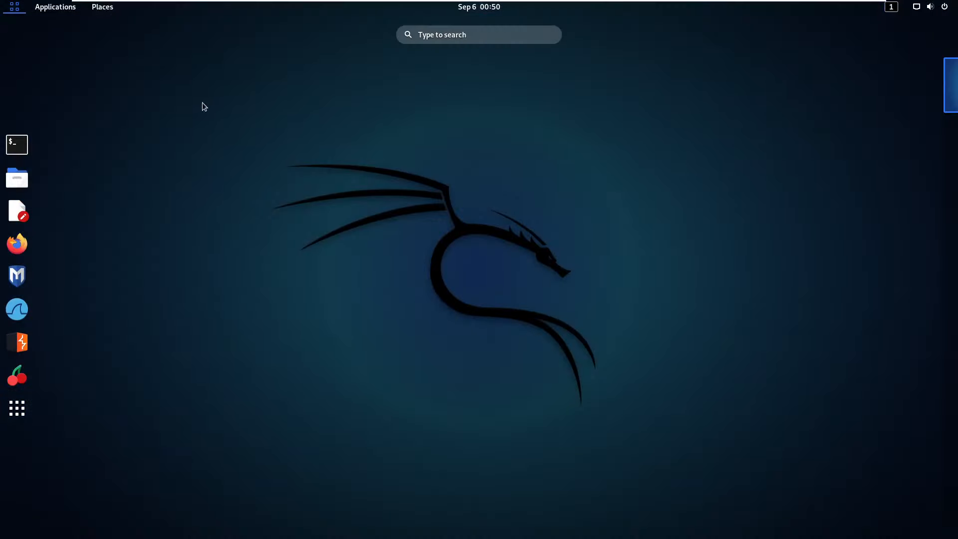
pyautogui.click(182, 109)
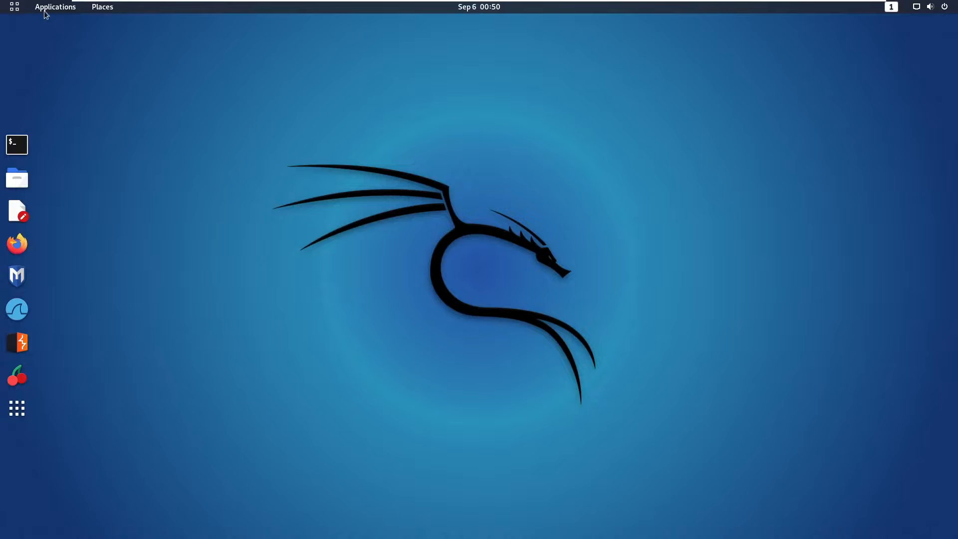
pyautogui.click(45, 10)
pyautogui.moveTo(119, 52)
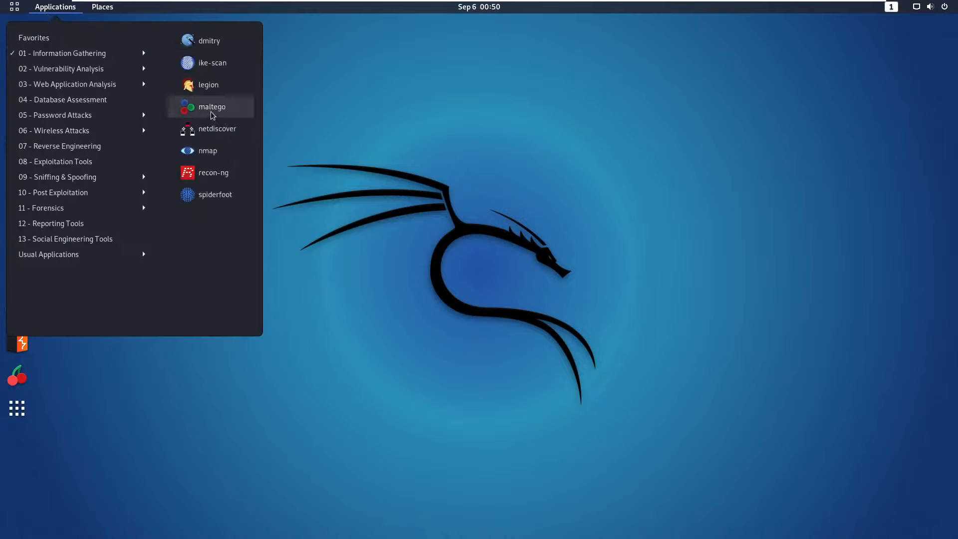
pyautogui.moveTo(38, 36)
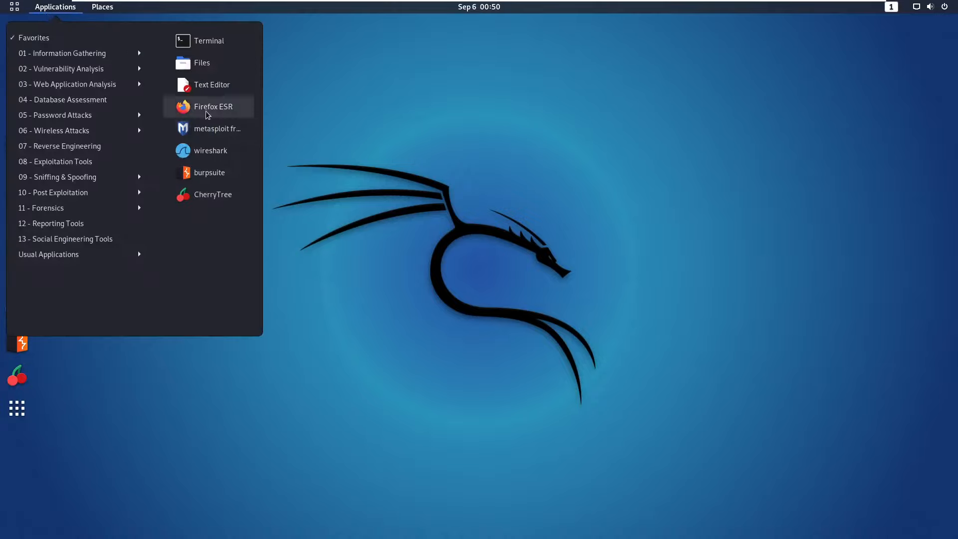
pyautogui.click(351, 149)
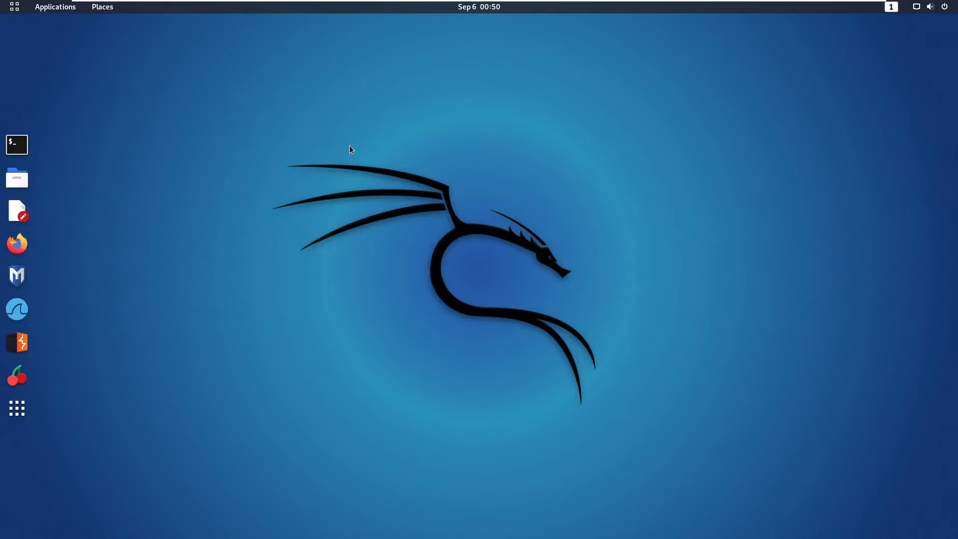
# Open and dismiss the desktop context menu, then show the full application grid.
pyautogui.rightClick(292, 119)
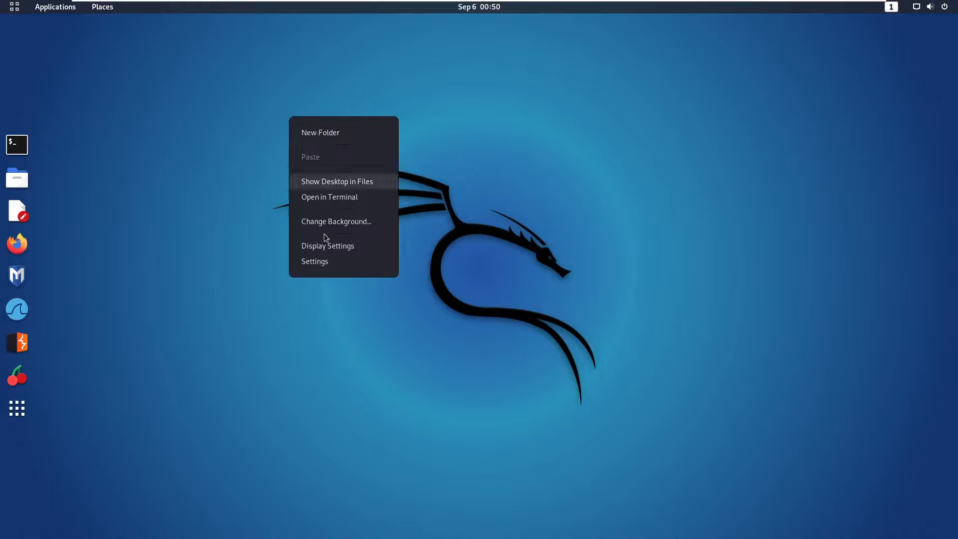
pyautogui.click(198, 219)
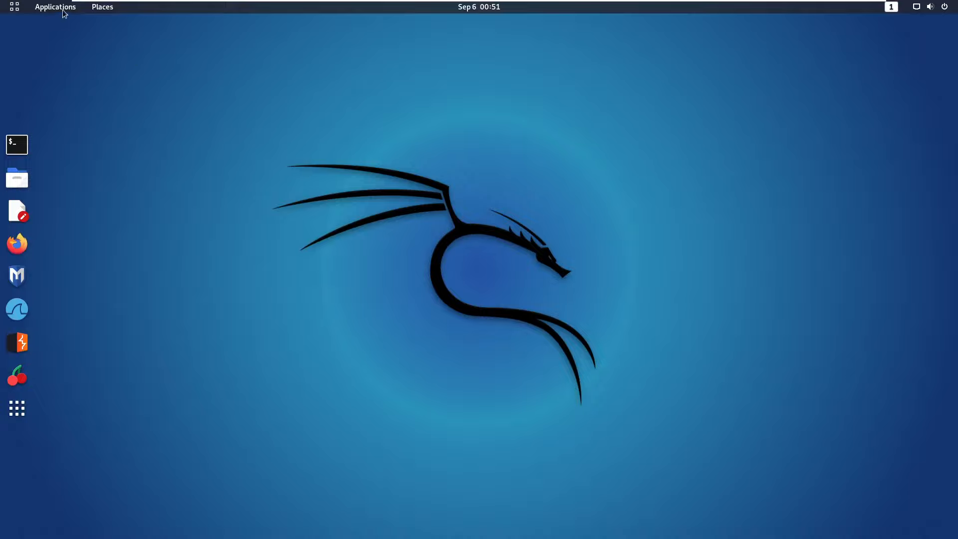
pyautogui.click(23, 409)
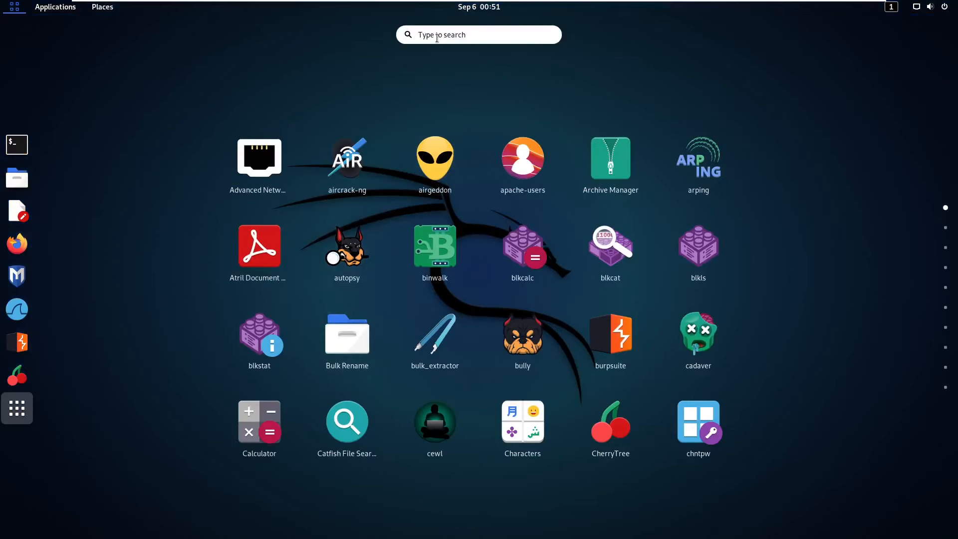
# Search 'disk', launch Disks, and select the 43 GB Hard Disk.
pyautogui.write('disk')
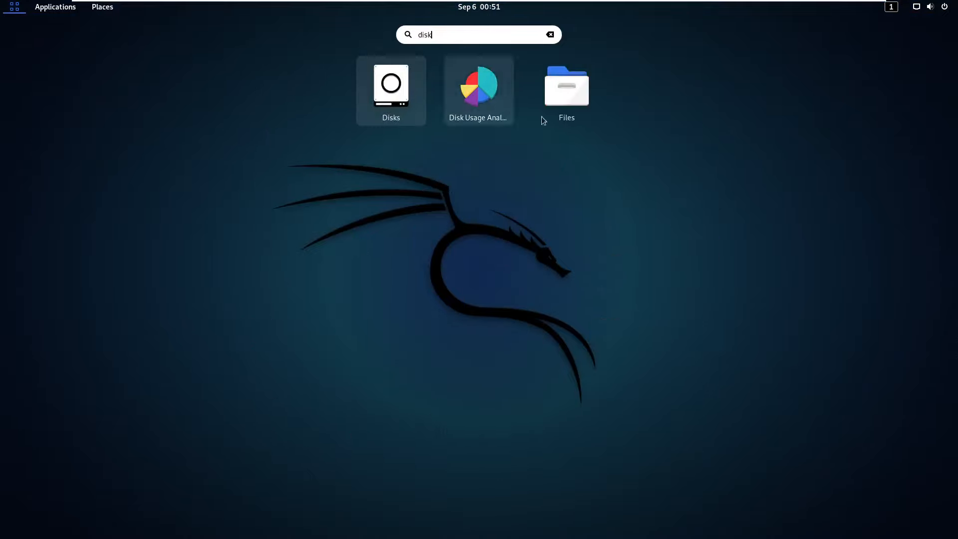
pyautogui.click(392, 89)
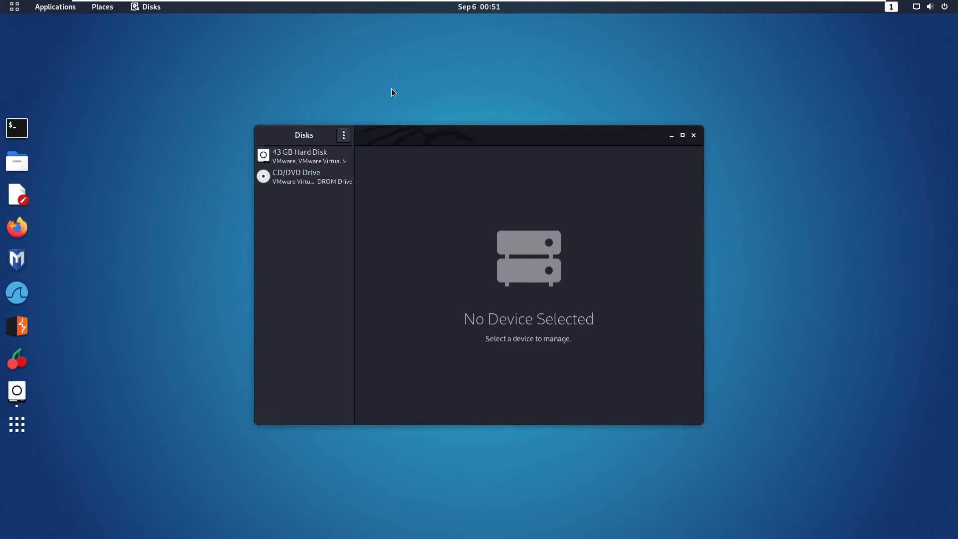
pyautogui.moveTo(394, 145); pyautogui.dragTo(249, 122)
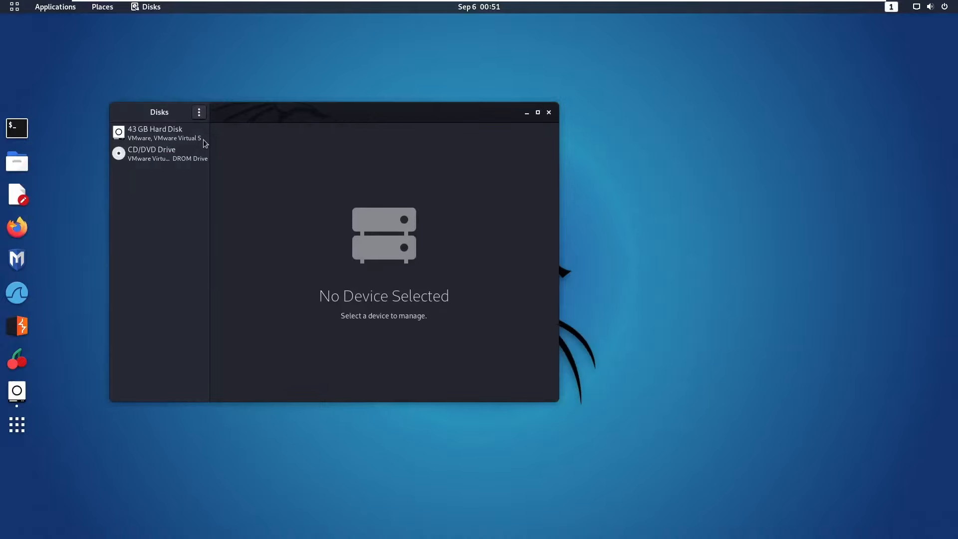
pyautogui.click(163, 136)
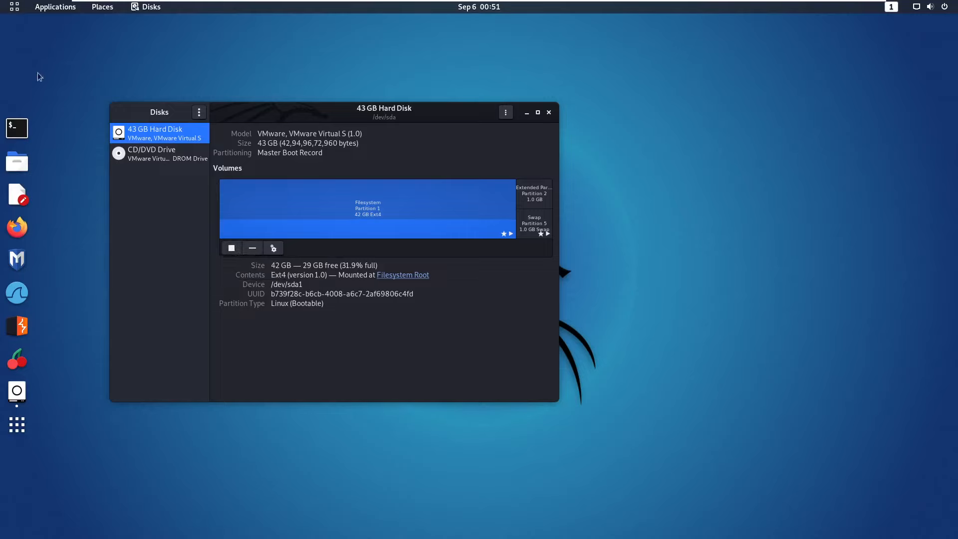
pyautogui.moveTo(34, 67); pyautogui.dragTo(60, 109)
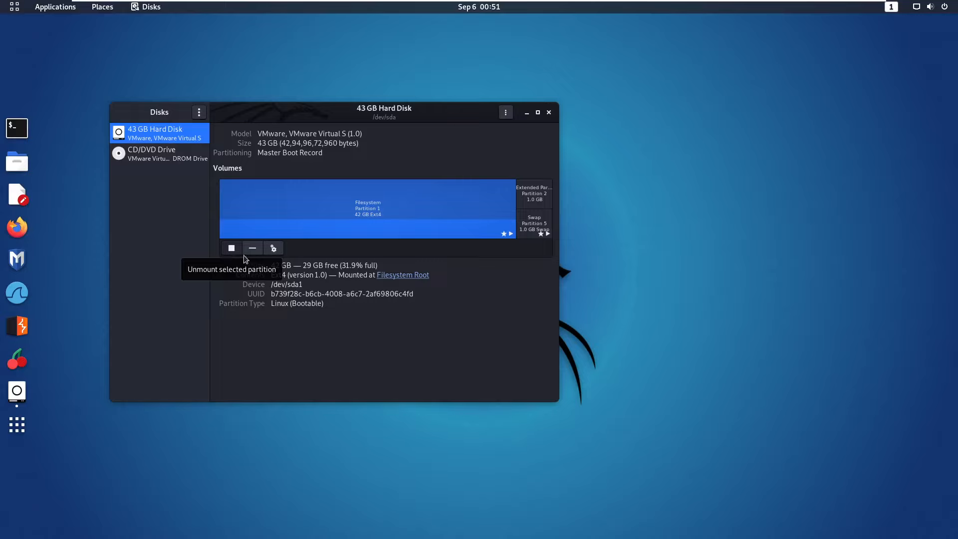
# Check the Filesystem partition's actions, then view Extended Partition 2's details and actions.
pyautogui.click(272, 249)
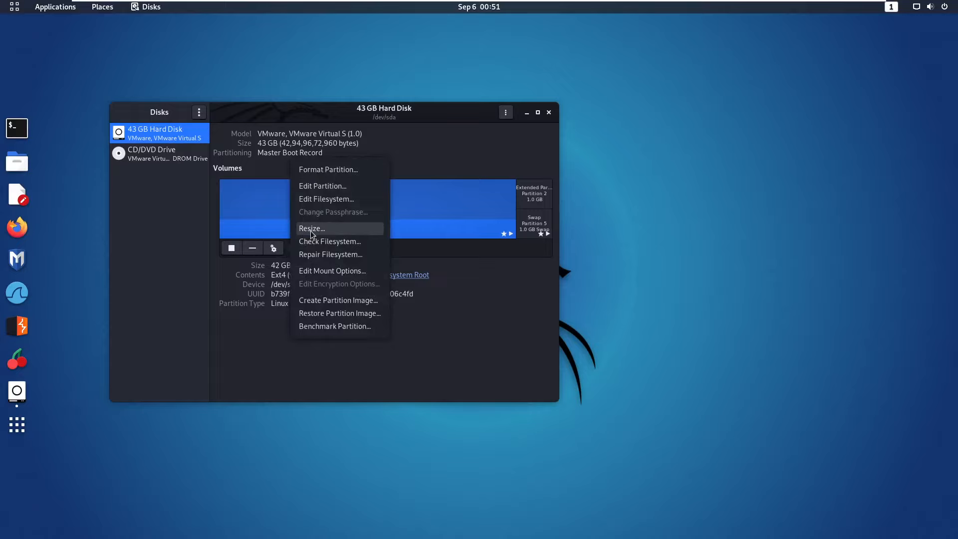
pyautogui.click(461, 319)
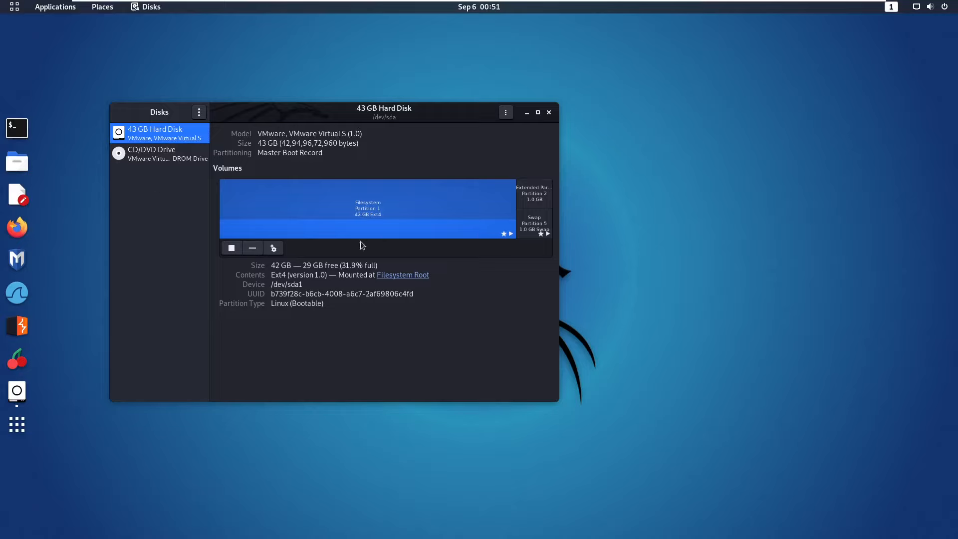
pyautogui.click(519, 205)
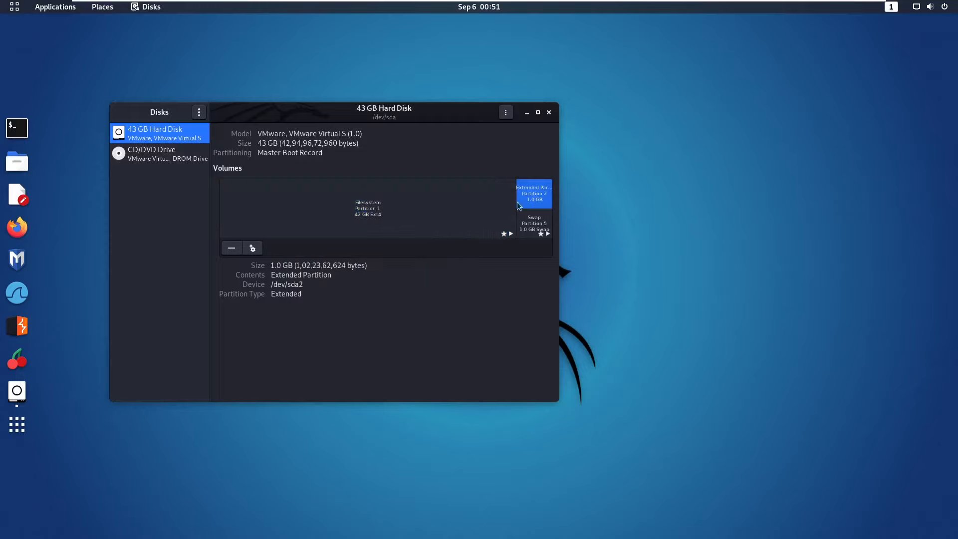
pyautogui.click(254, 250)
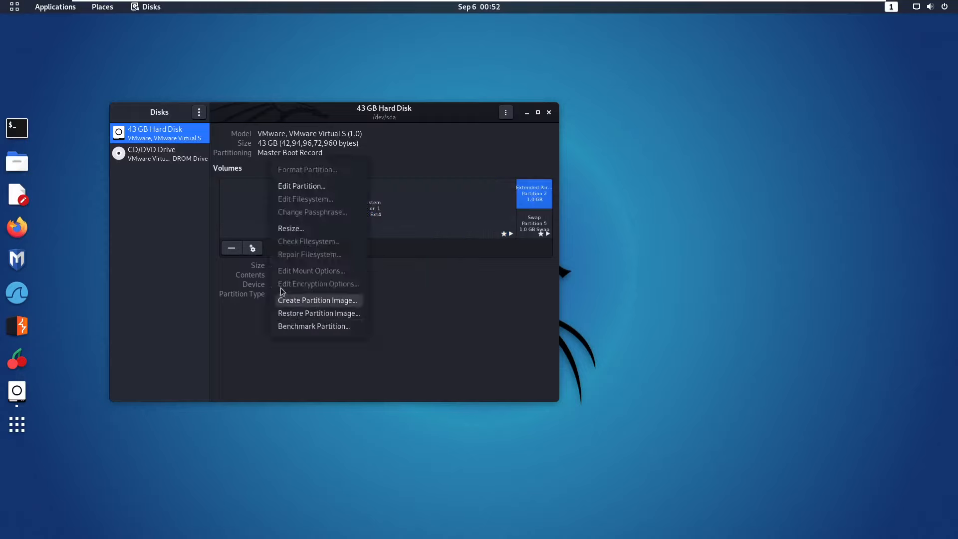
pyautogui.click(166, 211)
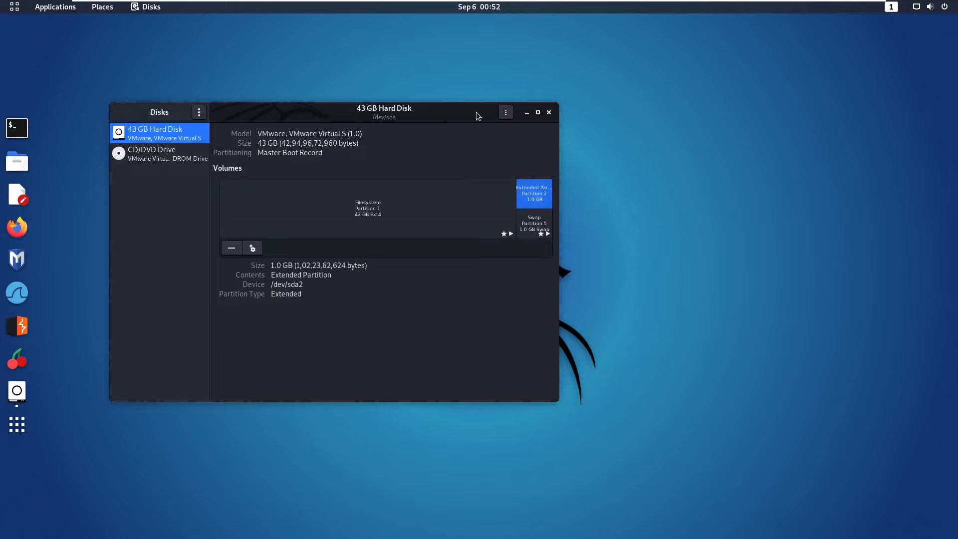
# Close Disks and open the top-right system status menu.
pyautogui.click(549, 112)
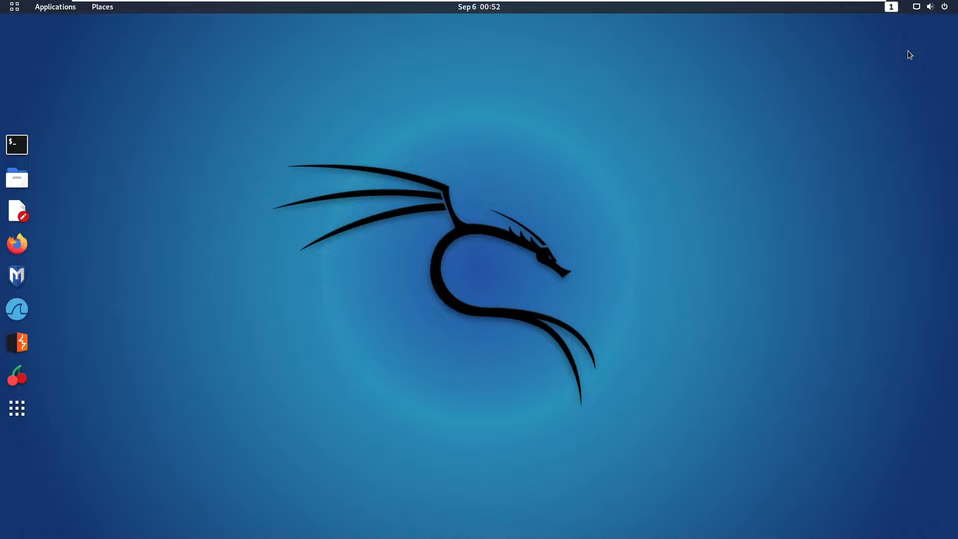
pyautogui.click(921, 8)
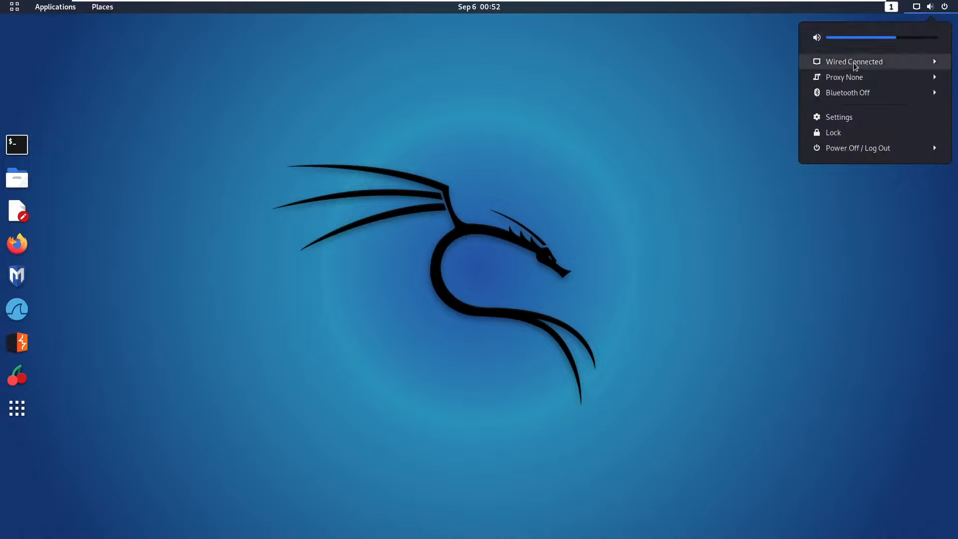
# Open the Network panel, switch Wired off, and view then cancel its settings dialog.
pyautogui.click(843, 116)
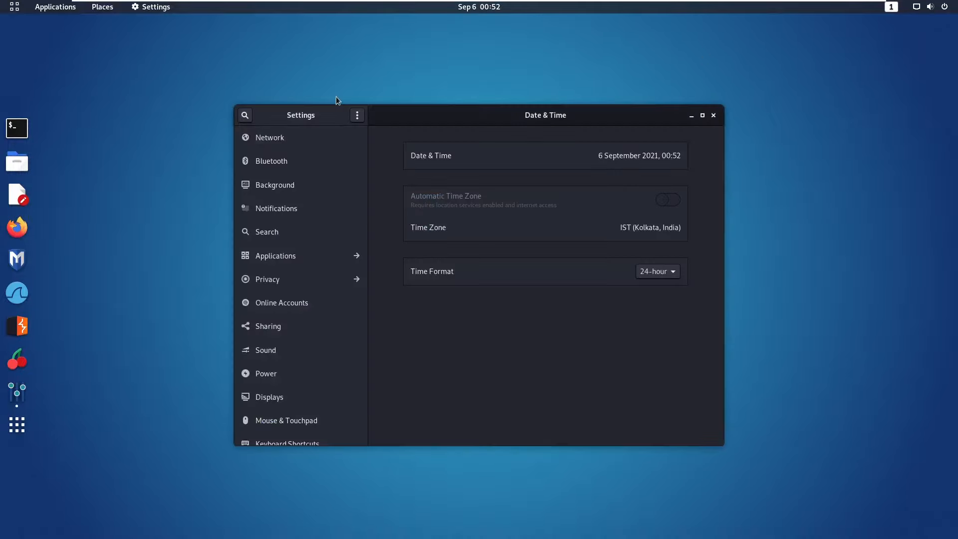
pyautogui.click(280, 132)
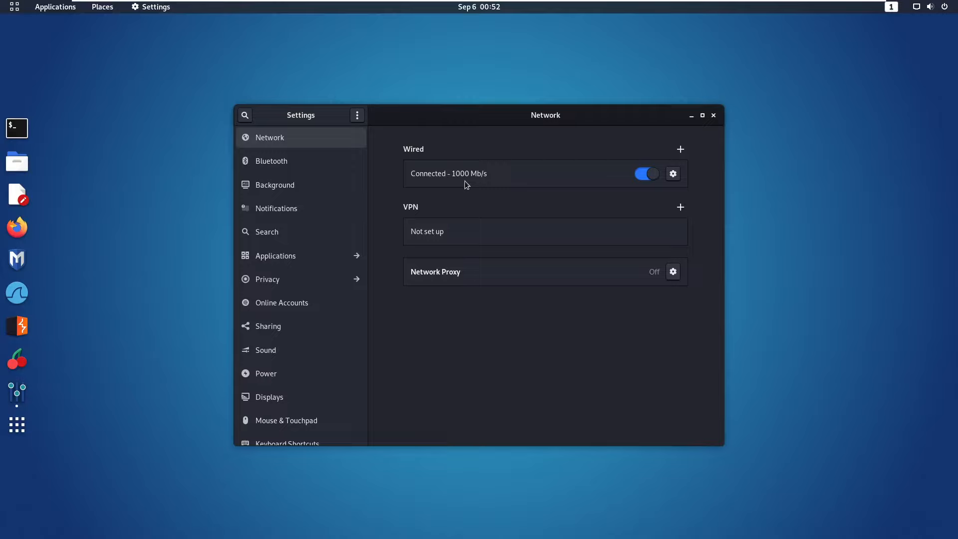
pyautogui.click(644, 174)
pyautogui.click(672, 174)
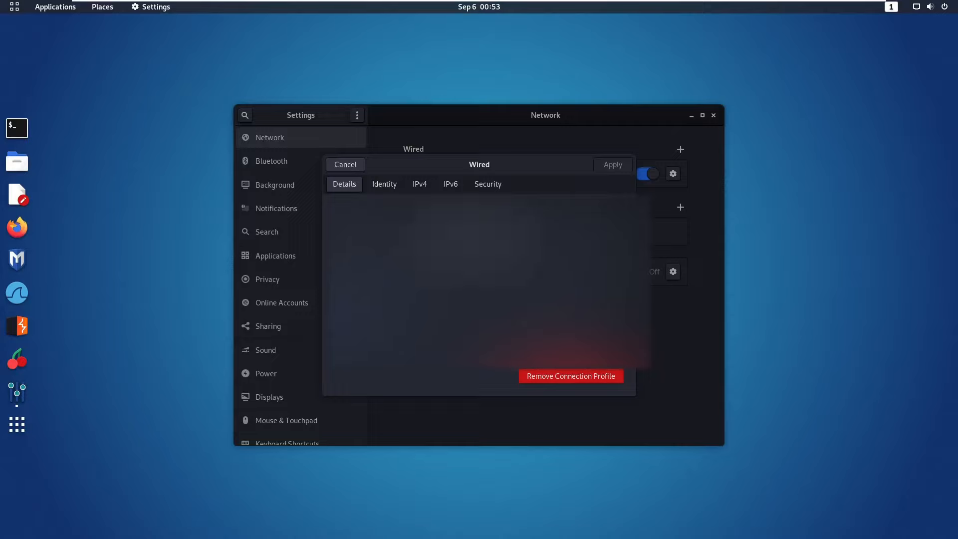
pyautogui.click(351, 167)
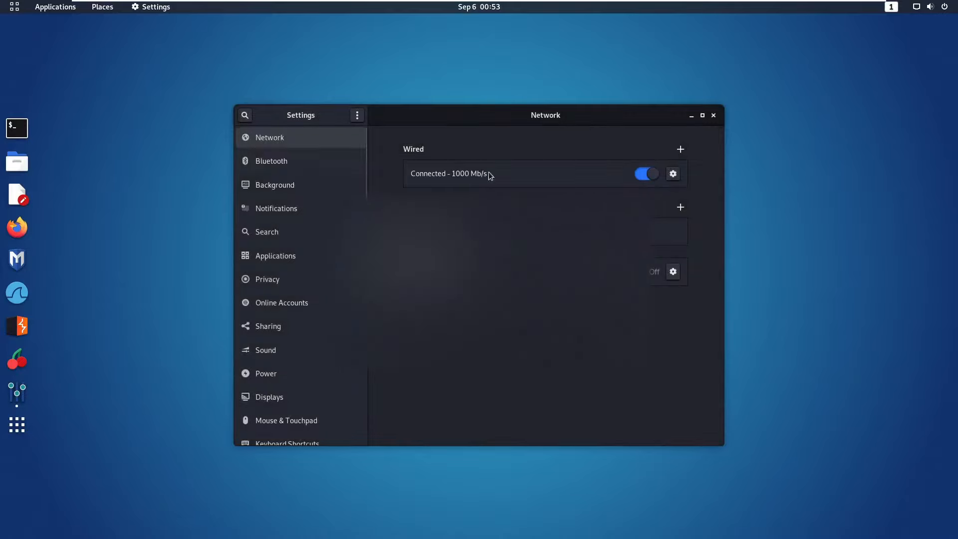
# Toggle the wired connection off and back on, then reopen its settings dialog.
pyautogui.click(648, 175)
pyautogui.click(648, 175)
pyautogui.click(674, 174)
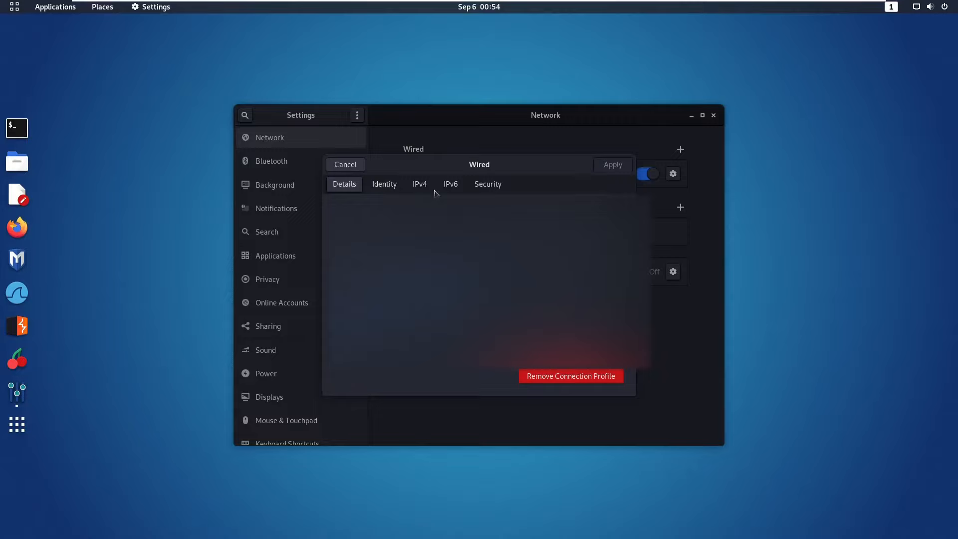
# Select the connection name on the Identity tab, then view IPv4 showing Automatic (DHCP).
pyautogui.click(384, 185)
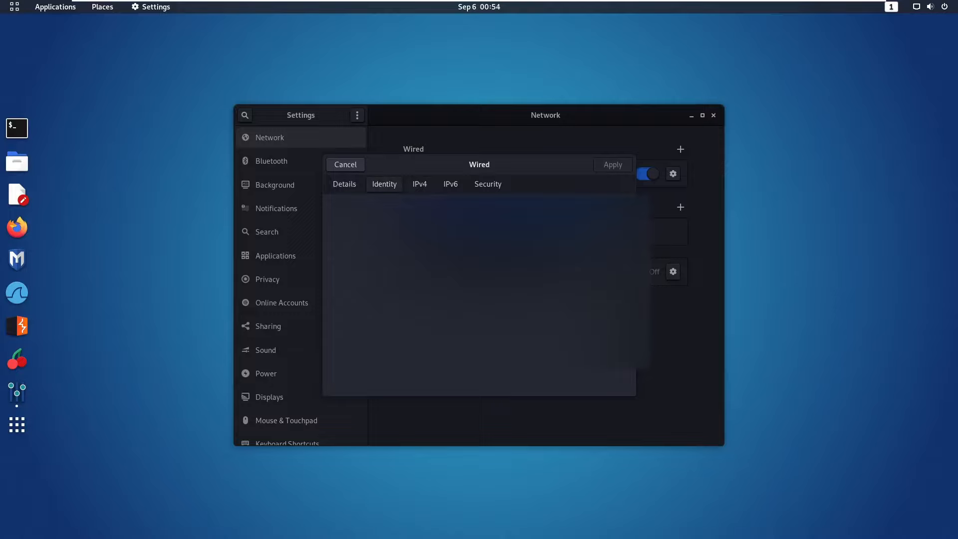
pyautogui.moveTo(481, 208); pyautogui.dragTo(349, 205)
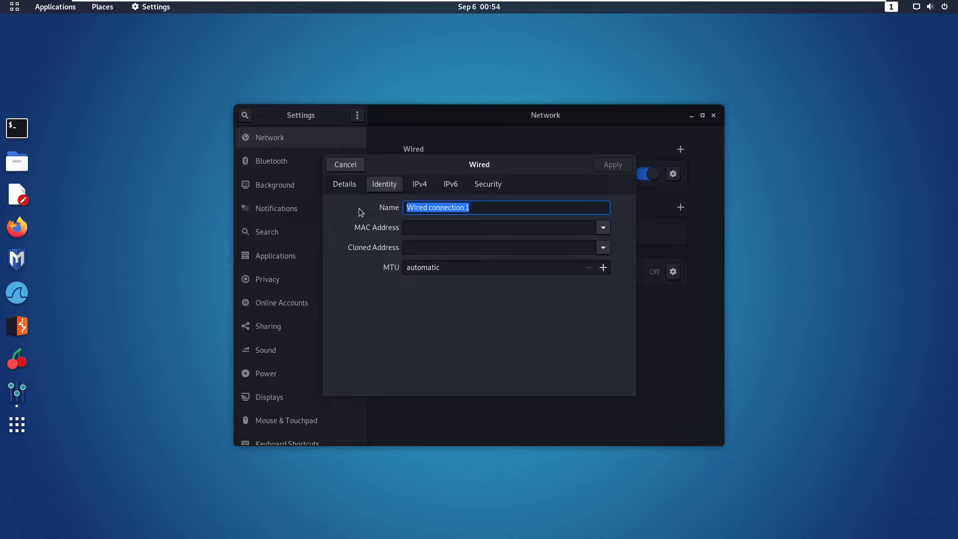
pyautogui.click(426, 186)
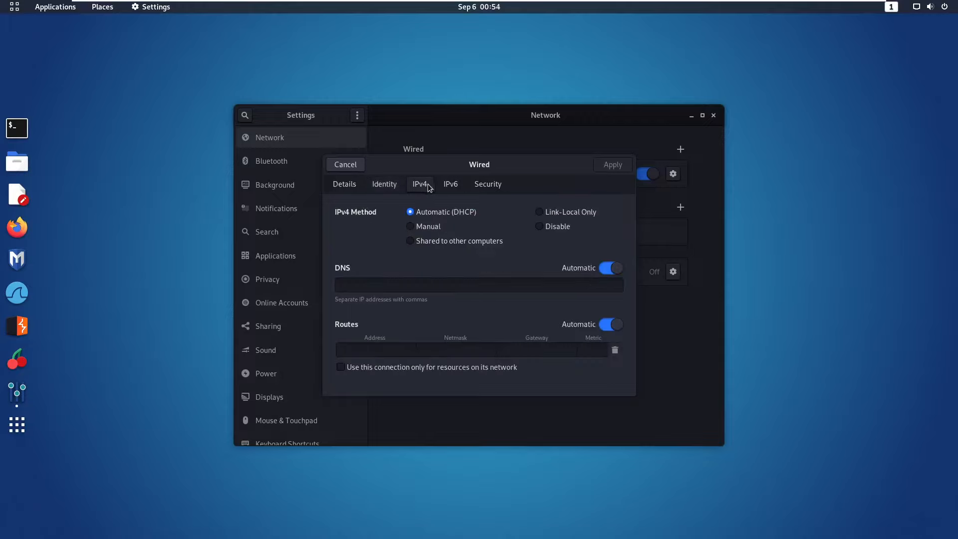
# Switch the wired IPv4 method to Manual and step through the empty Address, Netmask, Gateway and DNS fields.
pyautogui.click(412, 227)
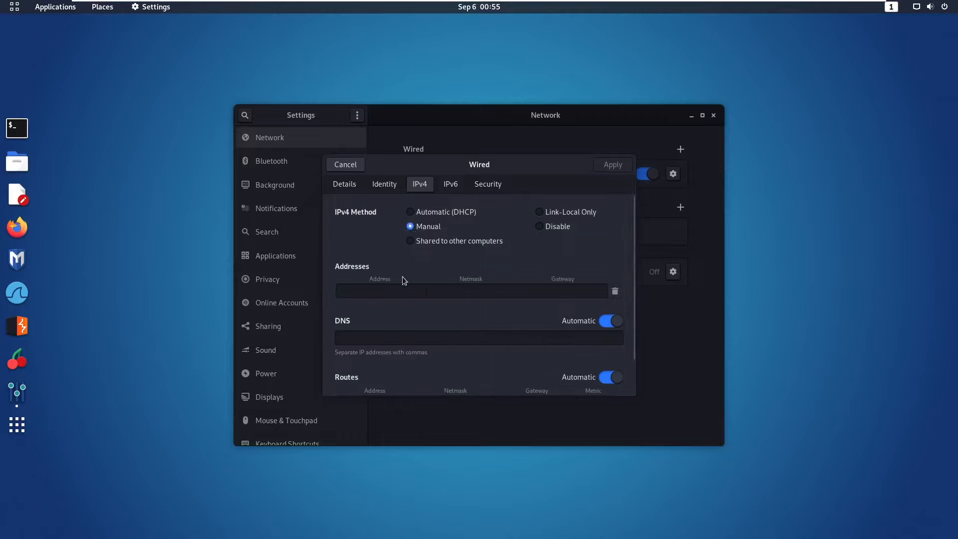
pyautogui.click(365, 290)
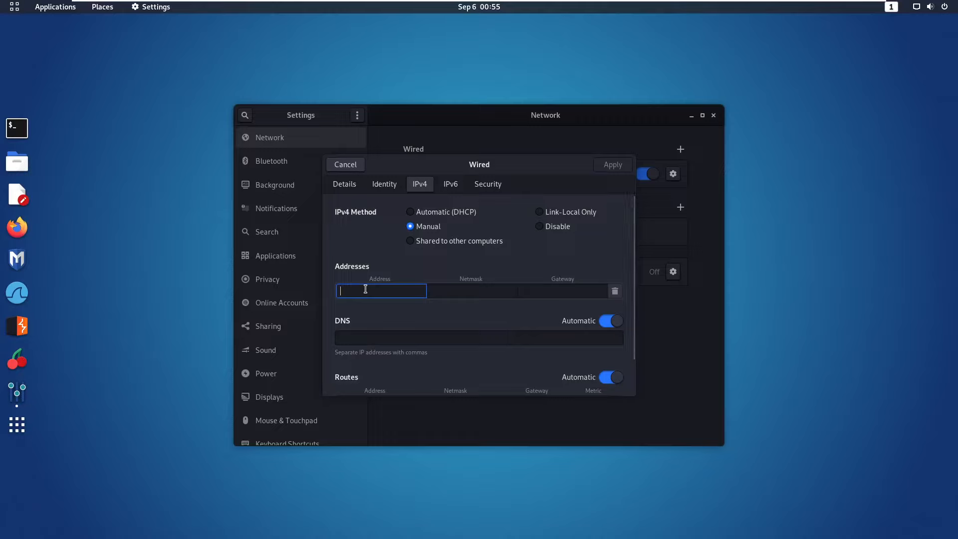
pyautogui.click(455, 290)
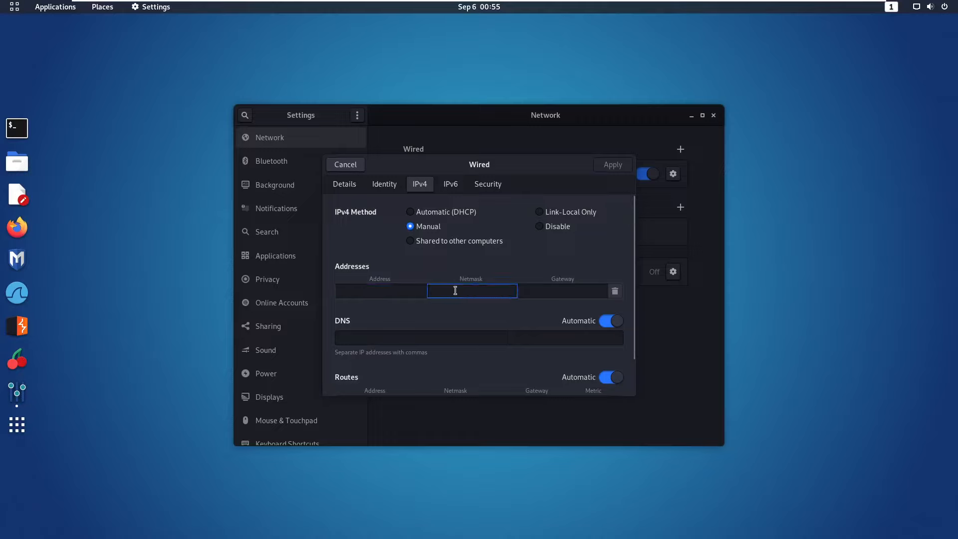
pyautogui.click(558, 291)
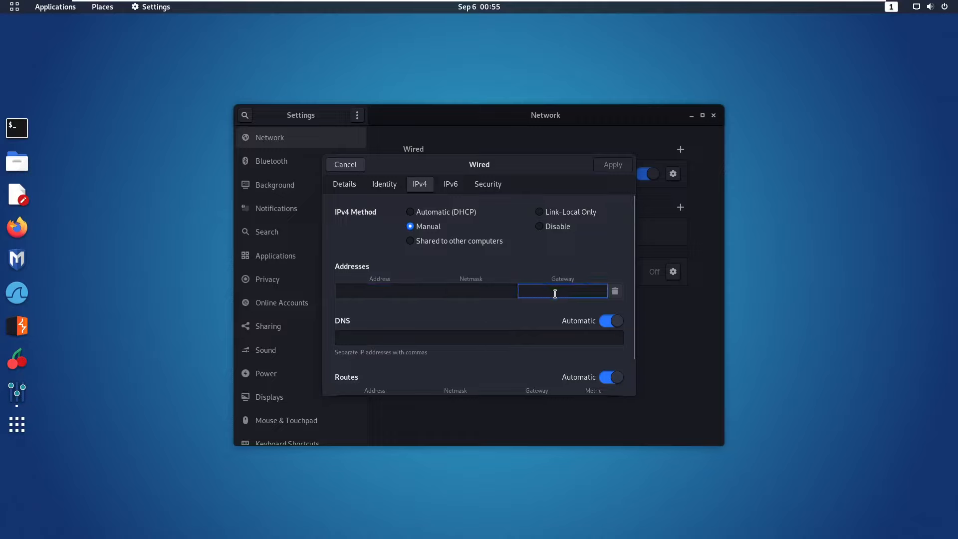
pyautogui.click(374, 339)
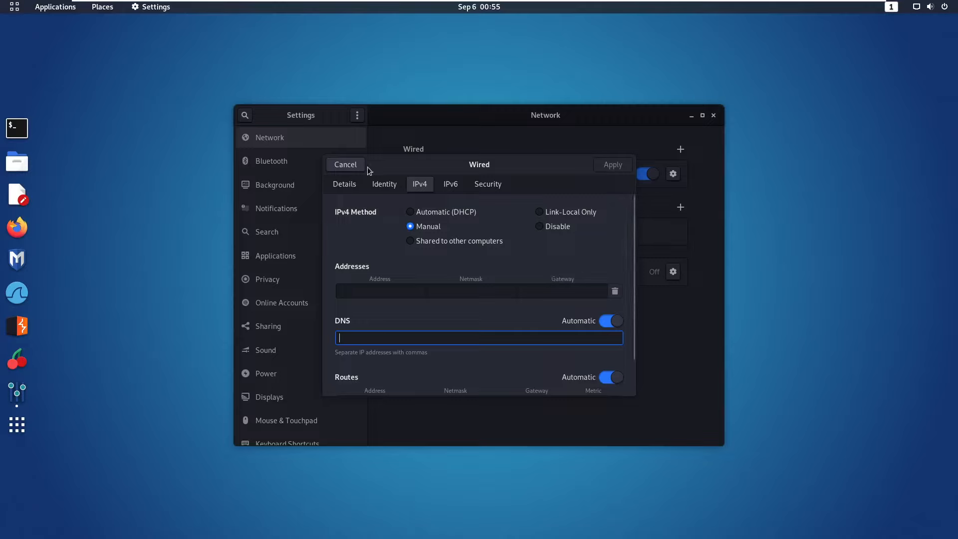
# On the Security page, enable 802.1x Security and keep MD5 authentication, leaving Username empty.
pyautogui.click(481, 185)
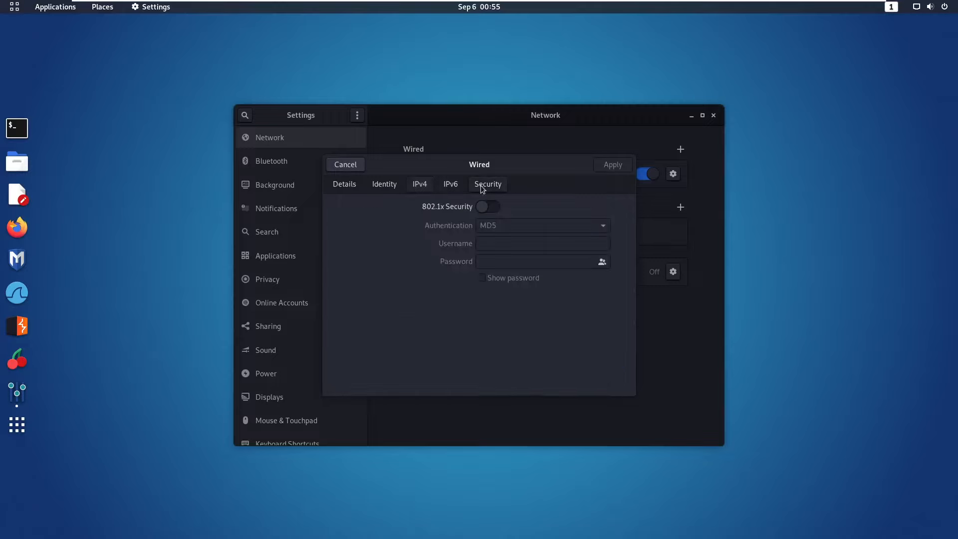
pyautogui.click(496, 208)
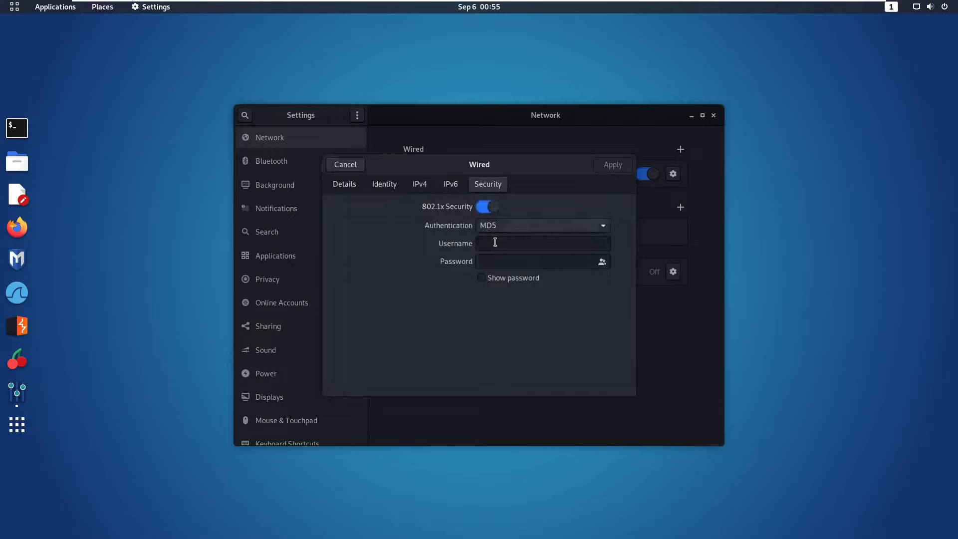
pyautogui.click(495, 243)
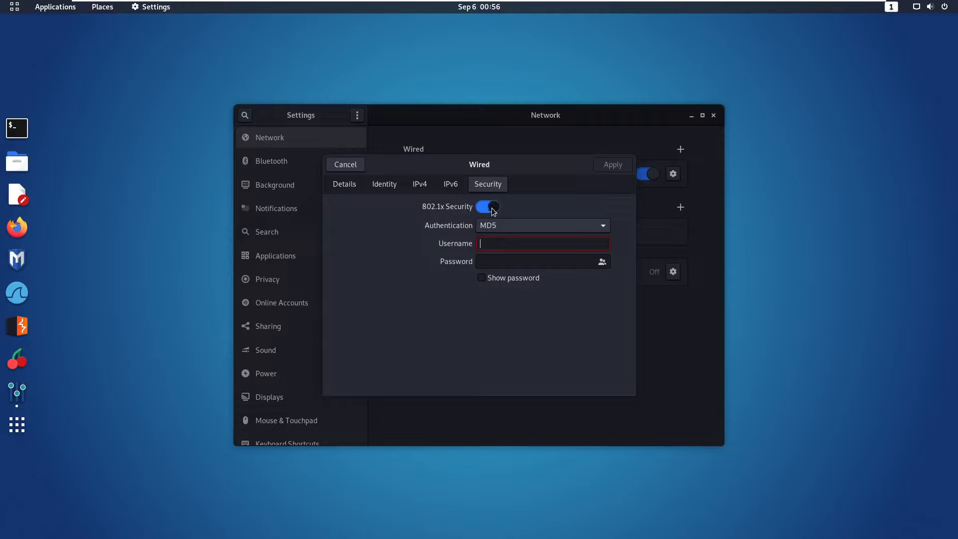
pyautogui.click(504, 226)
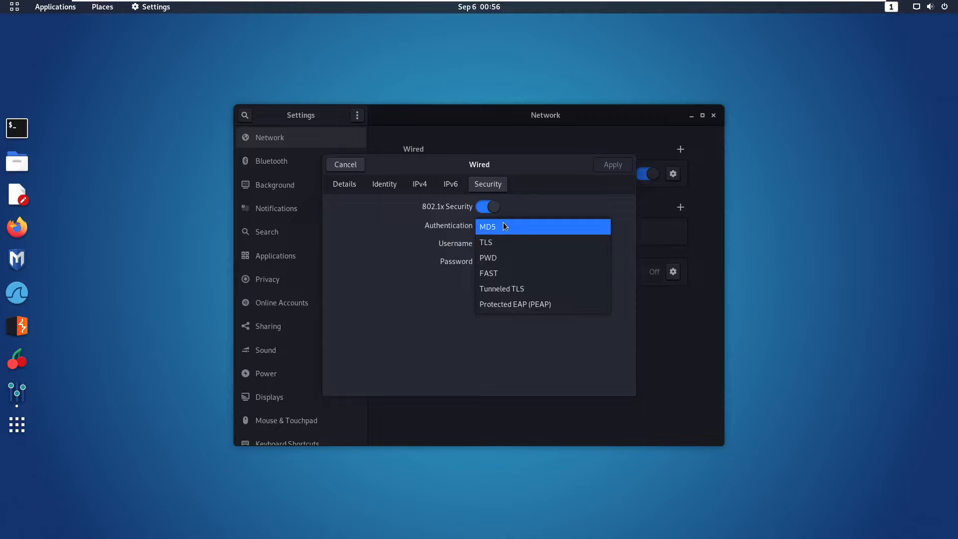
pyautogui.click(448, 250)
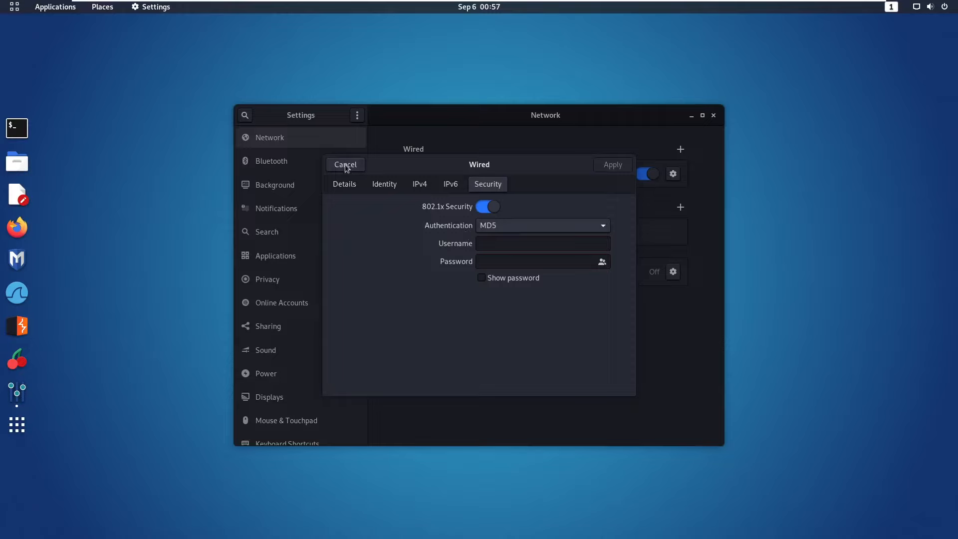
# Turn 802.1x Security back off, cancel the Wired dialog unapplied, and close the Settings window.
pyautogui.click(487, 210)
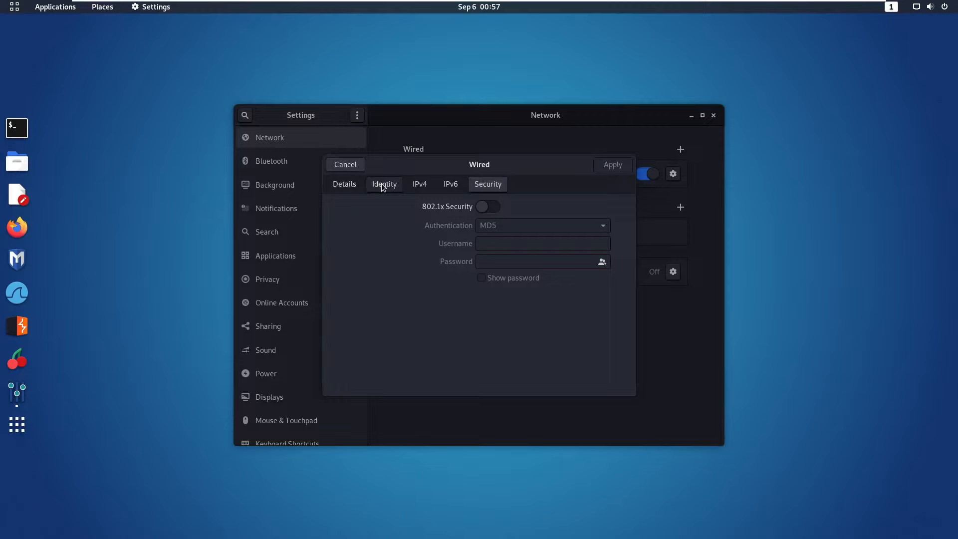
pyautogui.moveTo(249, 53); pyautogui.dragTo(633, 250)
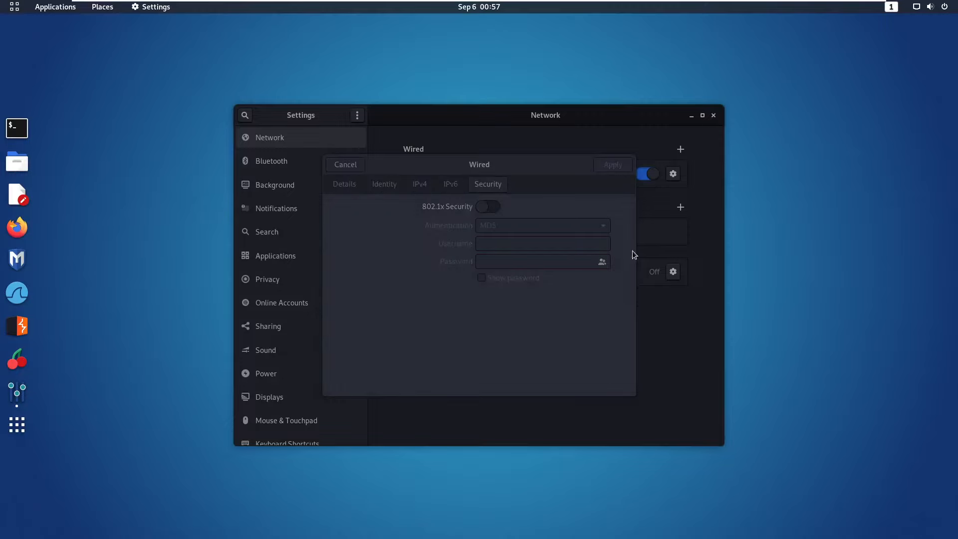
pyautogui.click(705, 286)
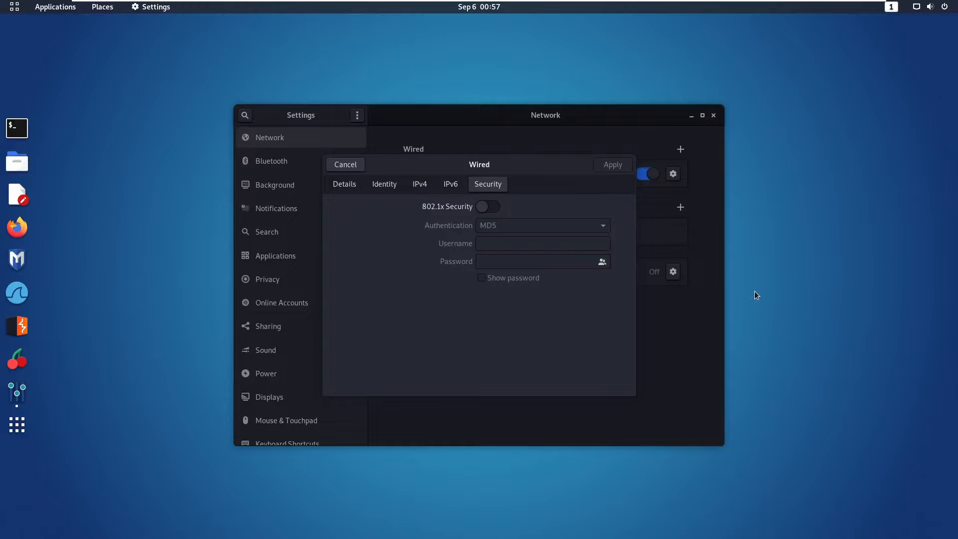
pyautogui.click(353, 165)
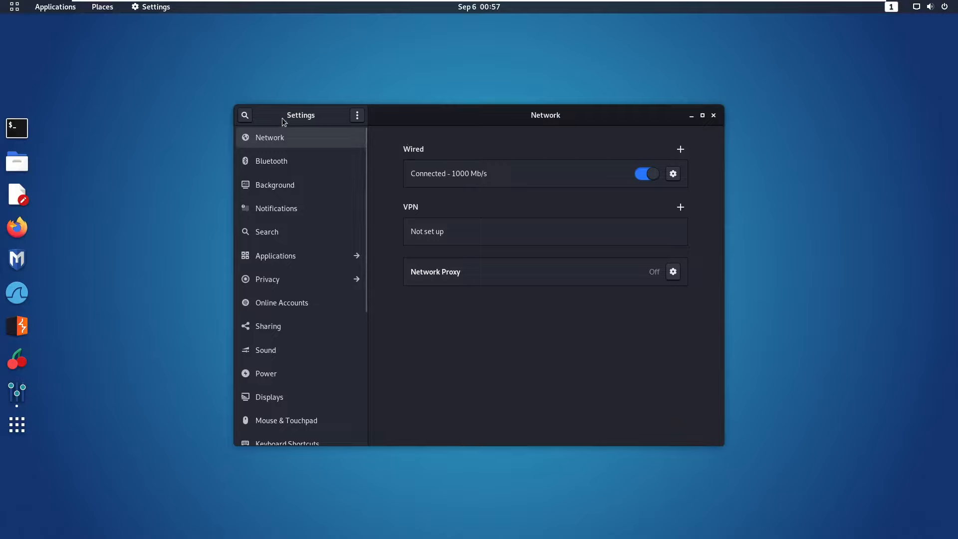
pyautogui.click(713, 117)
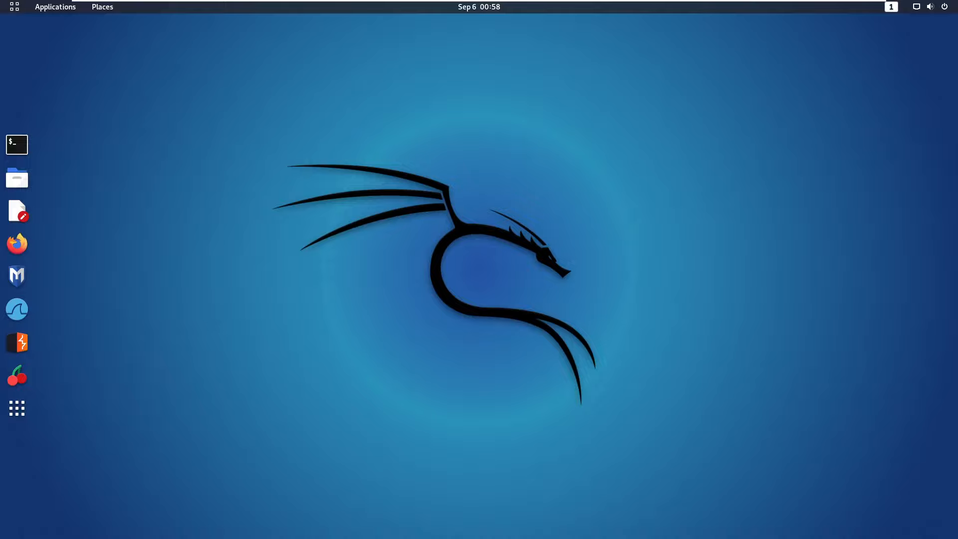
pyautogui.click(51, 9)
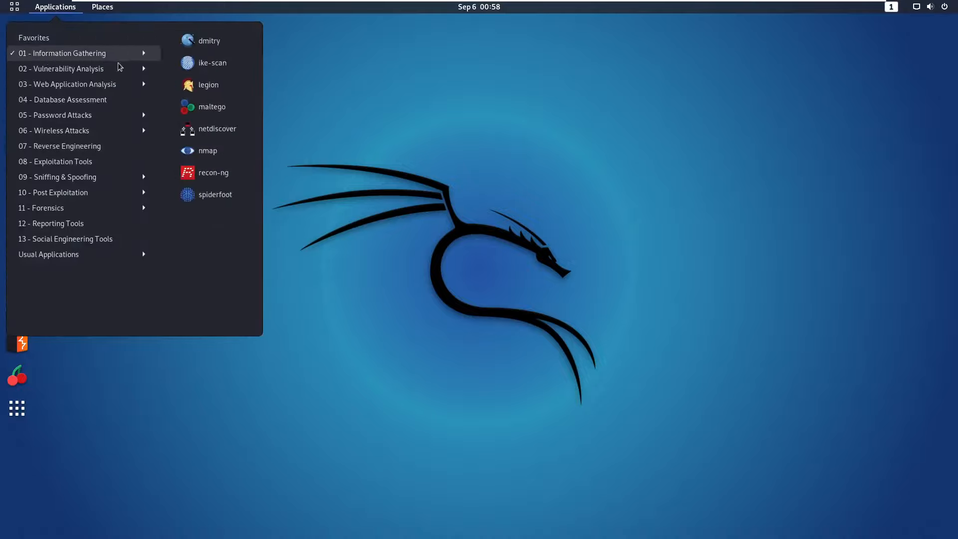
pyautogui.moveTo(63, 162)
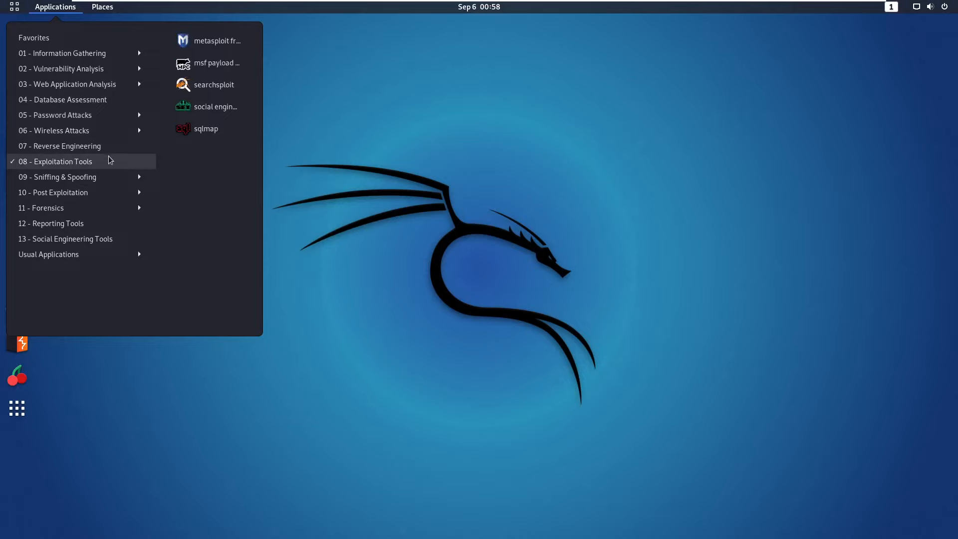
pyautogui.moveTo(104, 131)
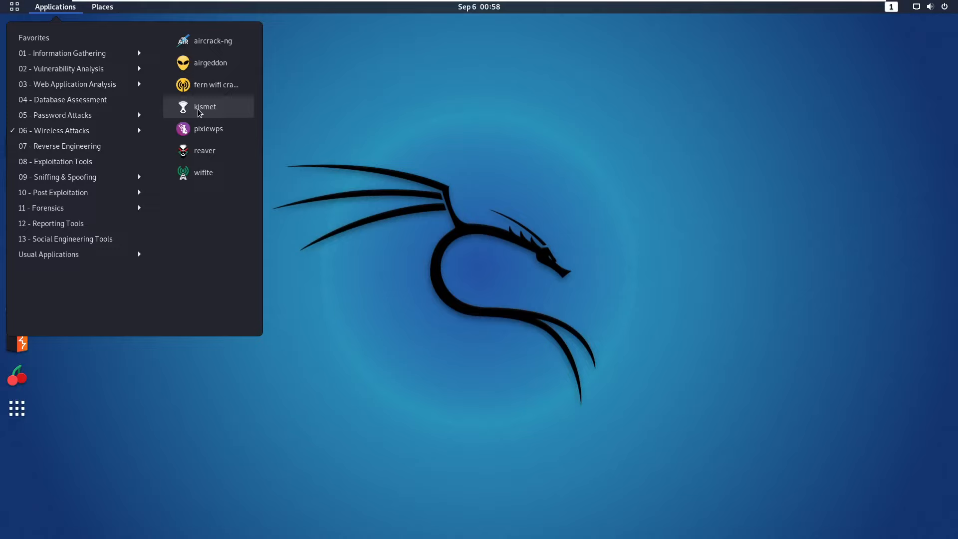
pyautogui.click(345, 153)
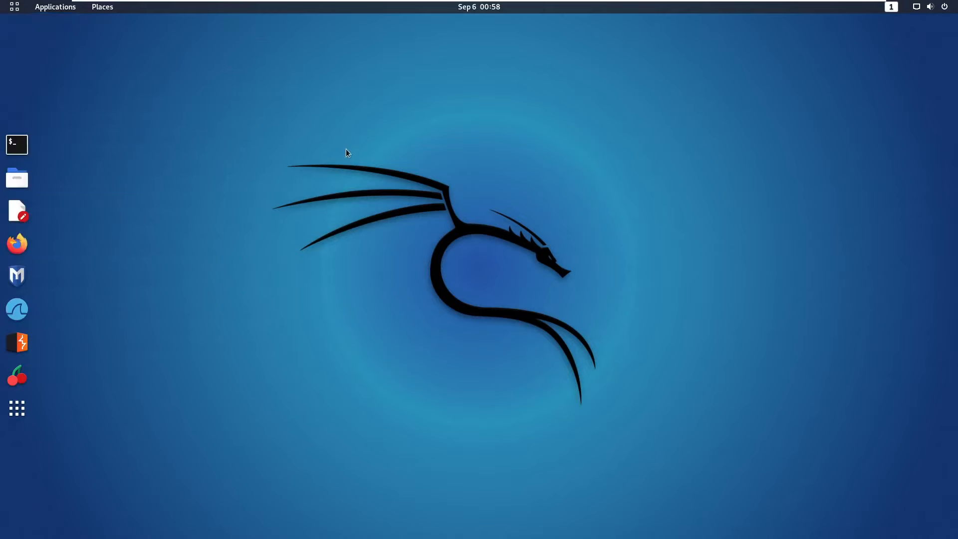